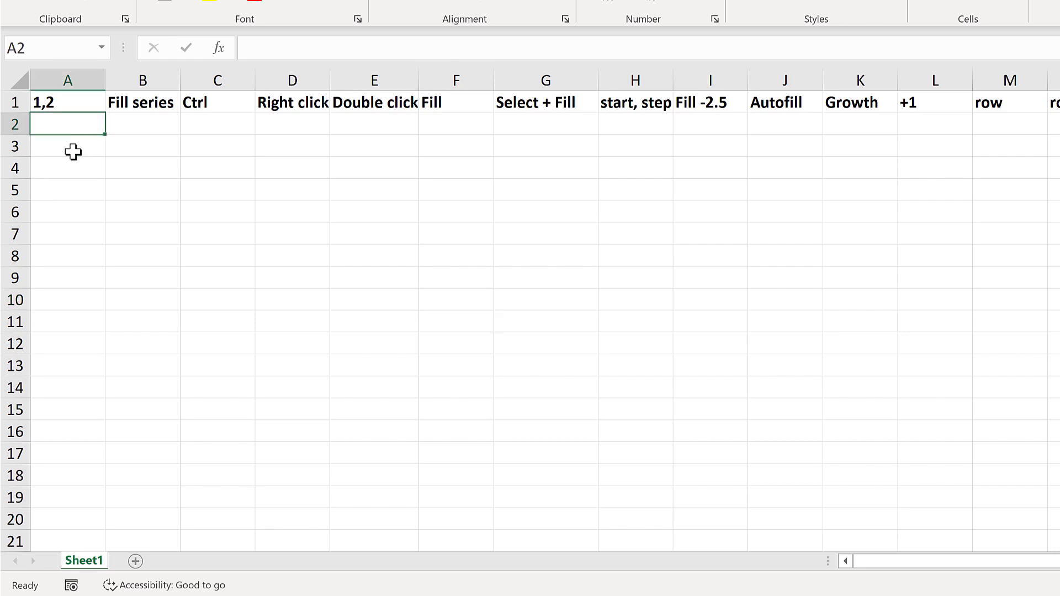
- Enter 1 and 2 in A2:A3 and extend that pattern down to A16, giving 1–15
text(1)
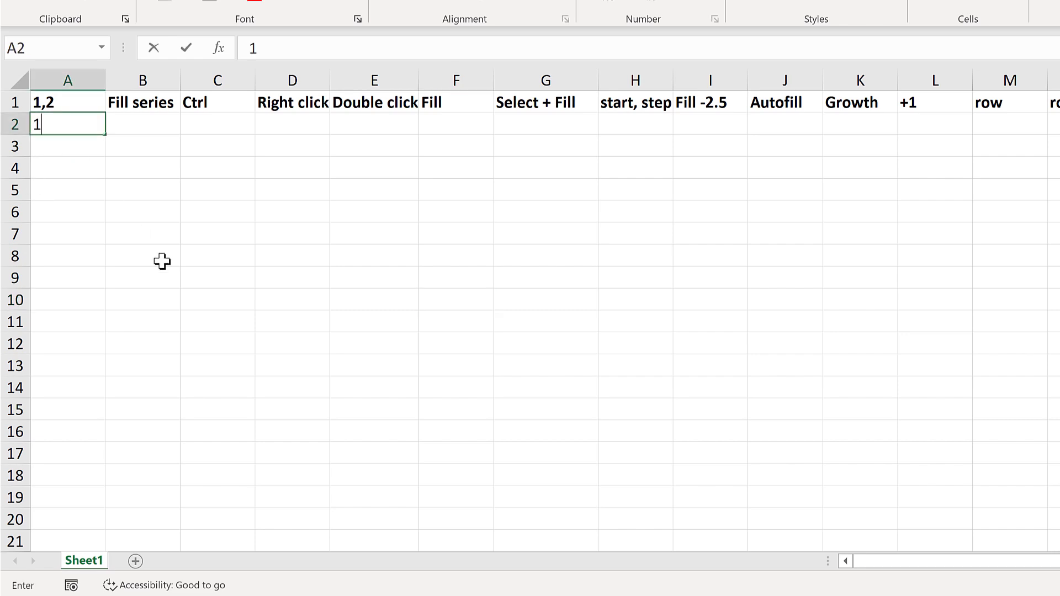
key(Return)
text(2)
key(Return)
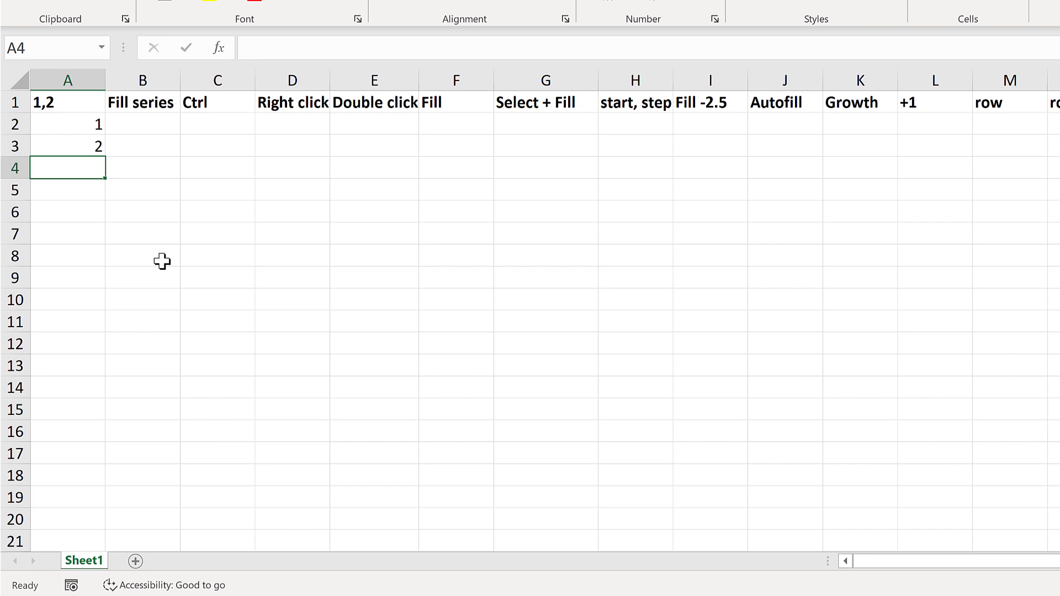
drag(70, 124, 72, 144)
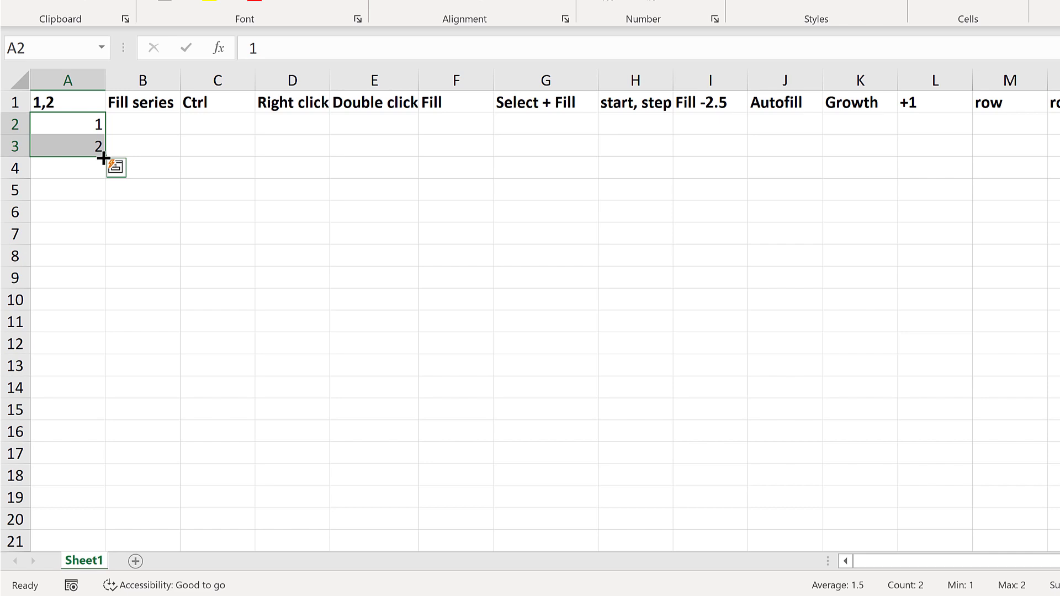
drag(104, 159, 92, 437)
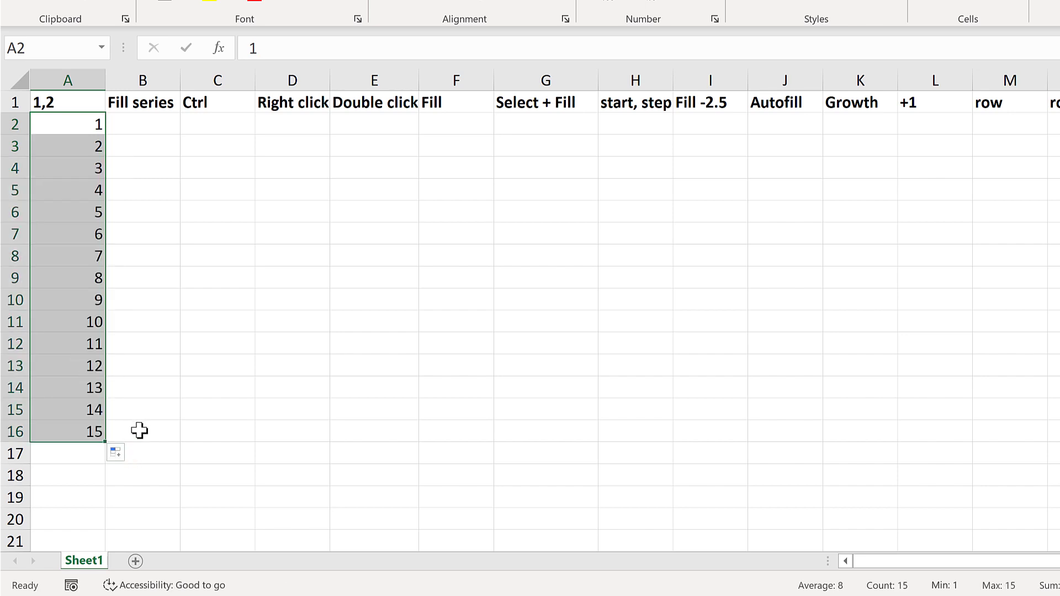
- Enter 1 in B2, fill it down to B16, and switch Auto Fill Options to Fill Series
click(138, 125)
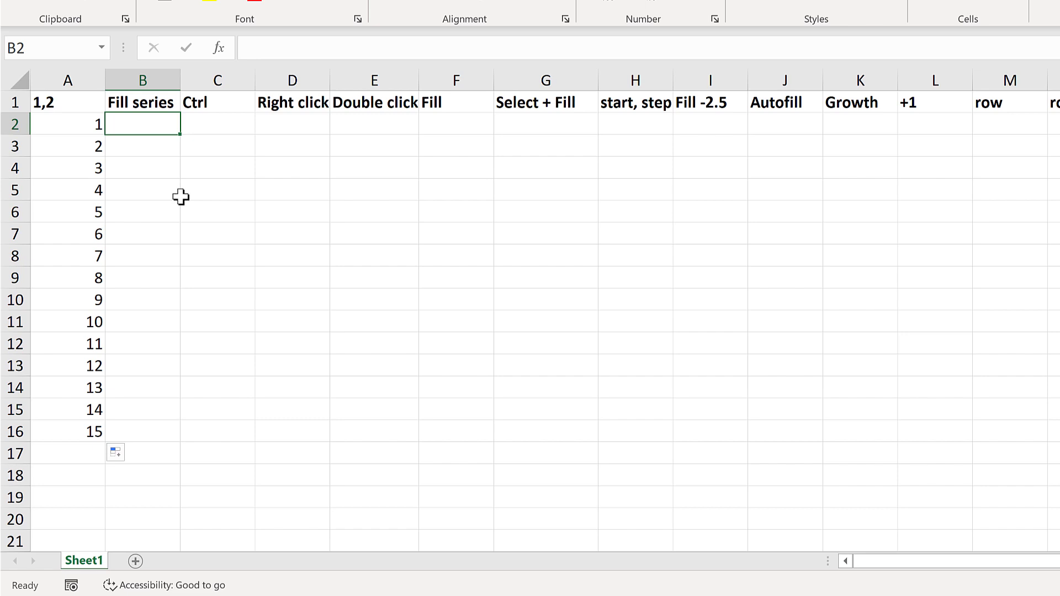
text(1)
key(Return)
click(153, 126)
drag(180, 138, 156, 439)
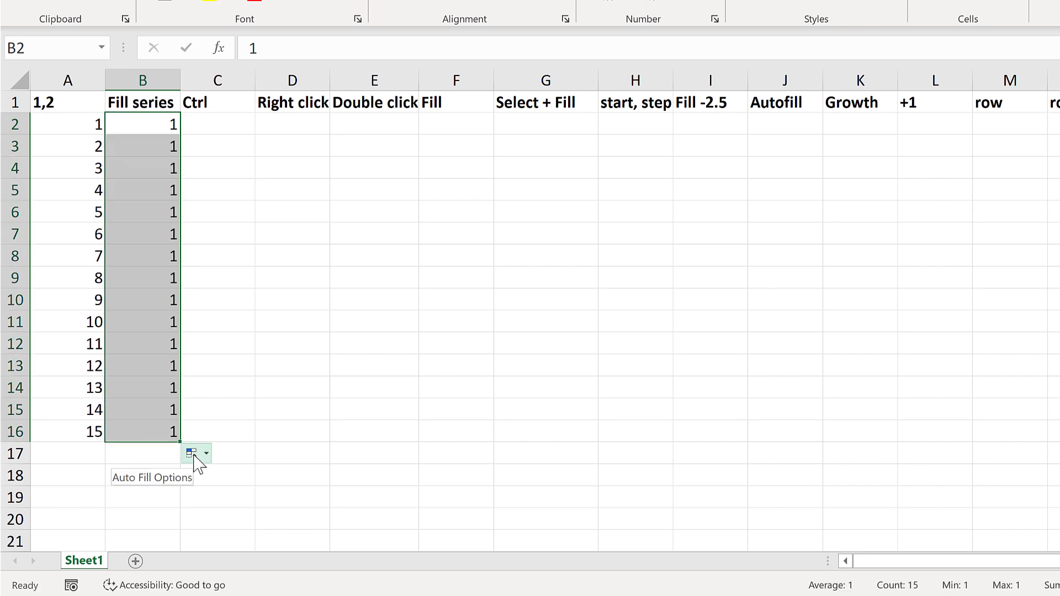
click(194, 457)
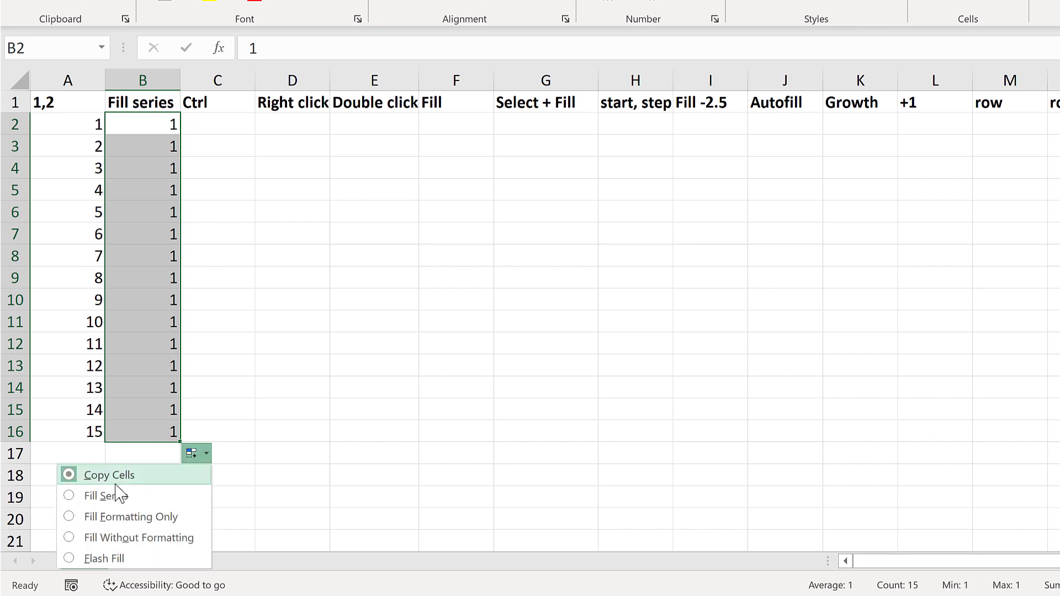
click(70, 496)
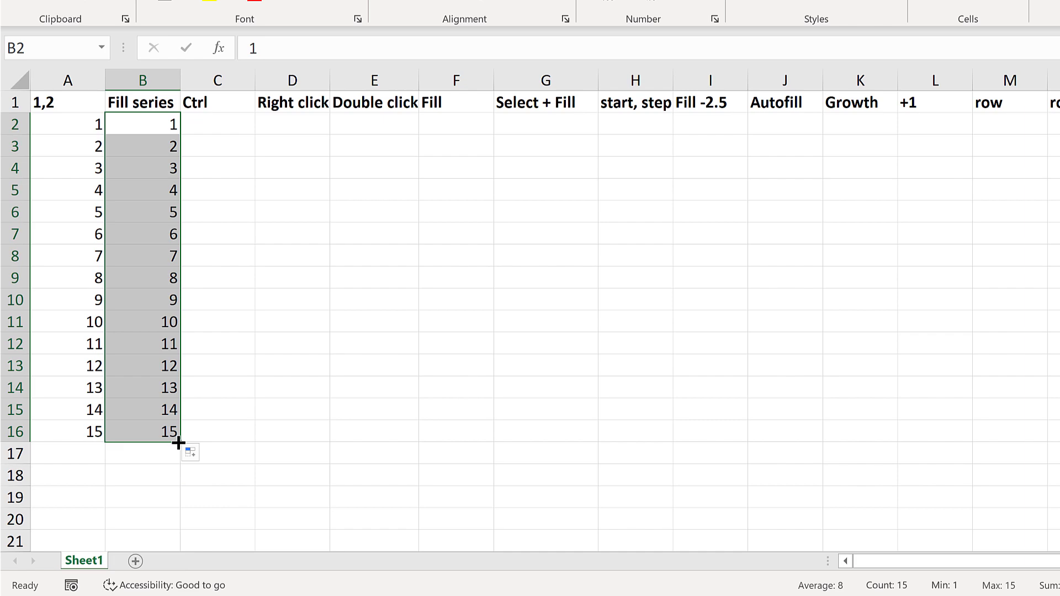
- Enter 1 in C2 and Ctrl-drag the fill handle to C16 for a 1–15 count
click(213, 118)
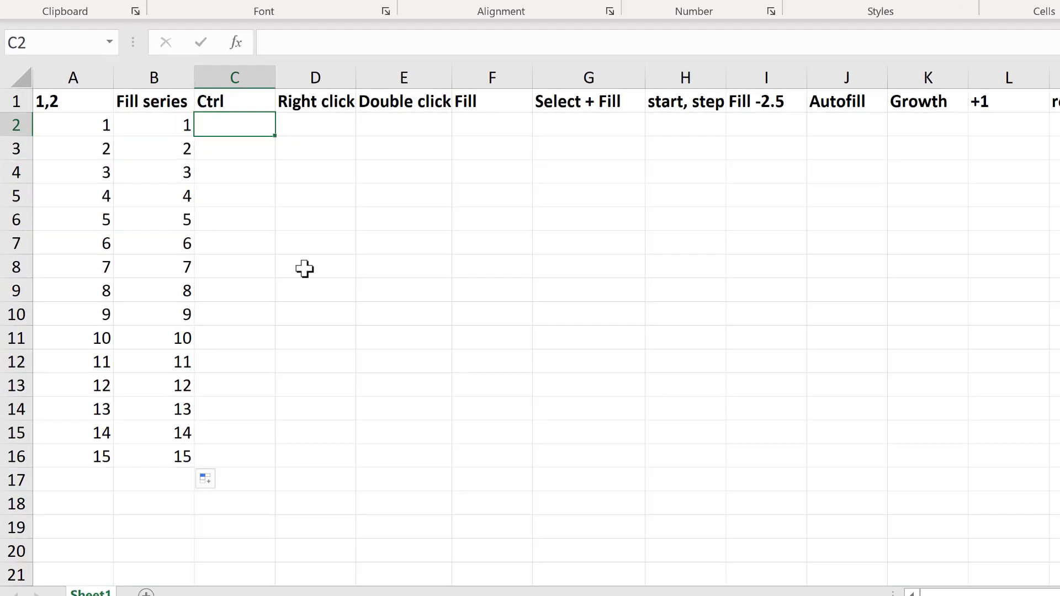
text(1)
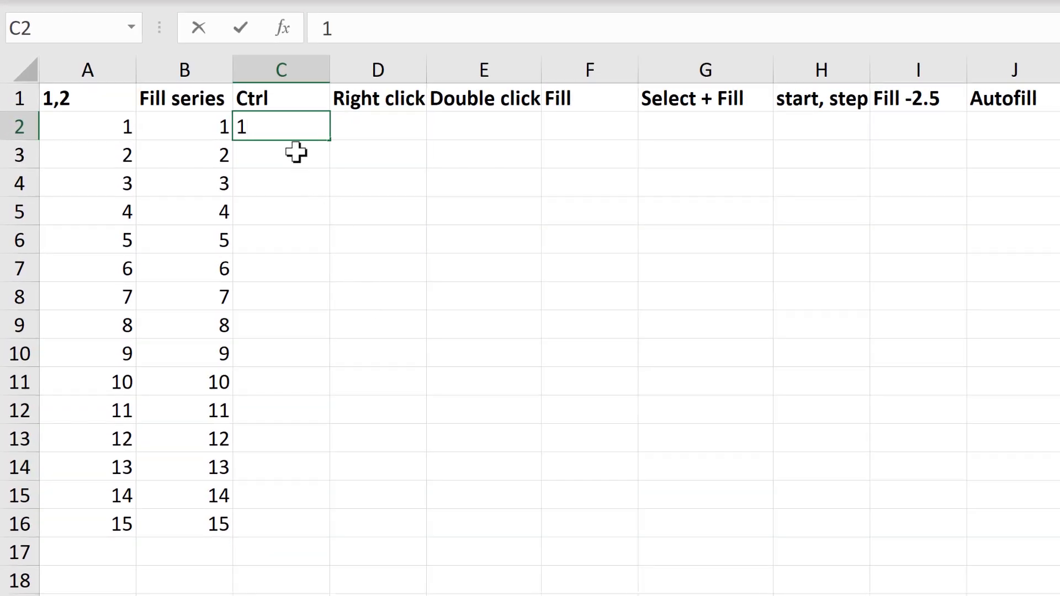
key(Return)
click(289, 122)
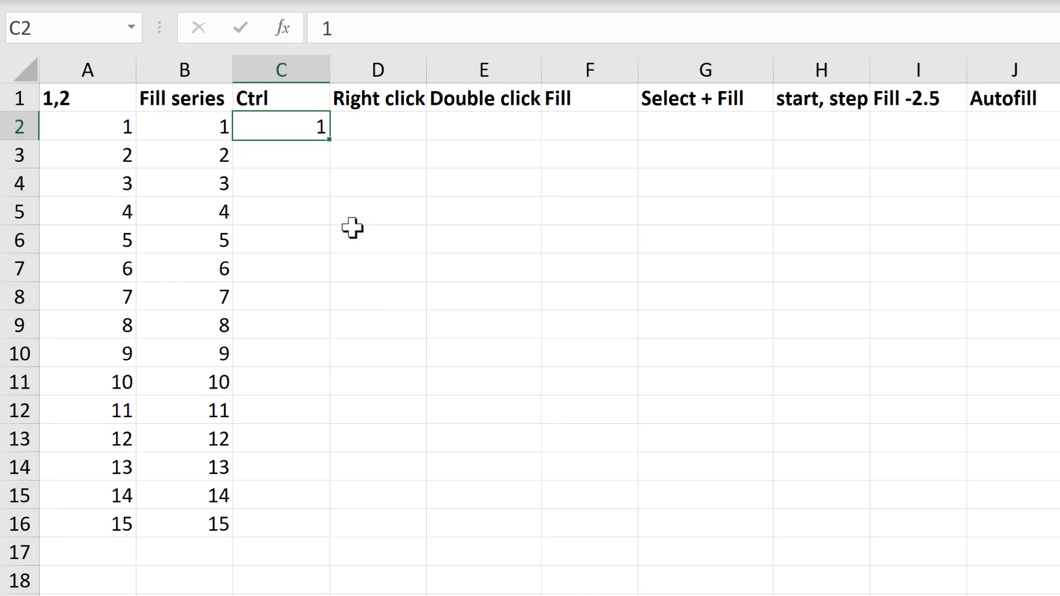
key(ctrl)
drag(333, 143, 325, 531)
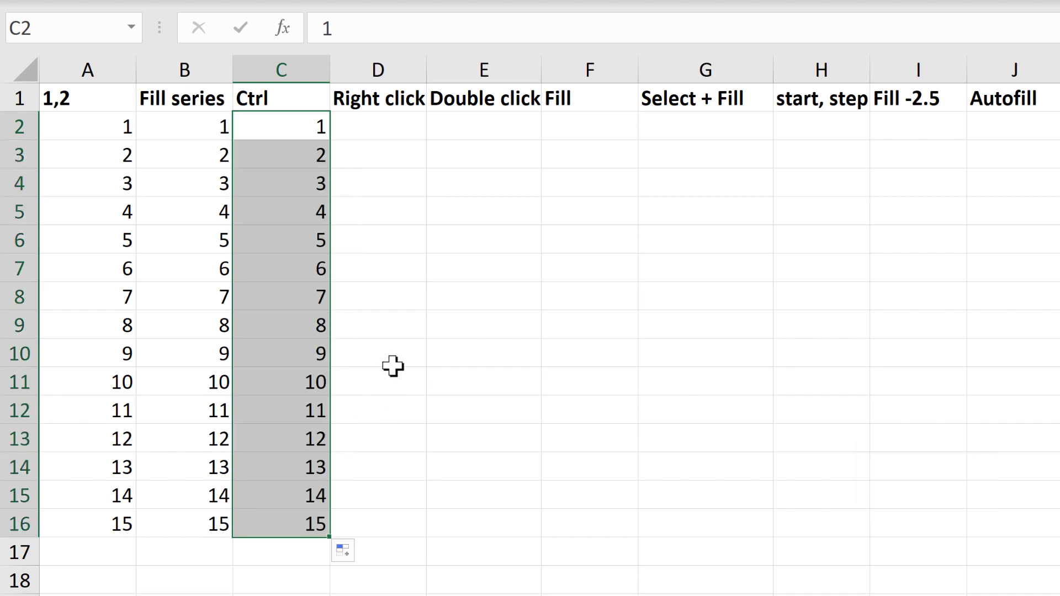
- Enter 1 in D2, right-drag it to D16, and choose Fill Series for 1–15
click(374, 126)
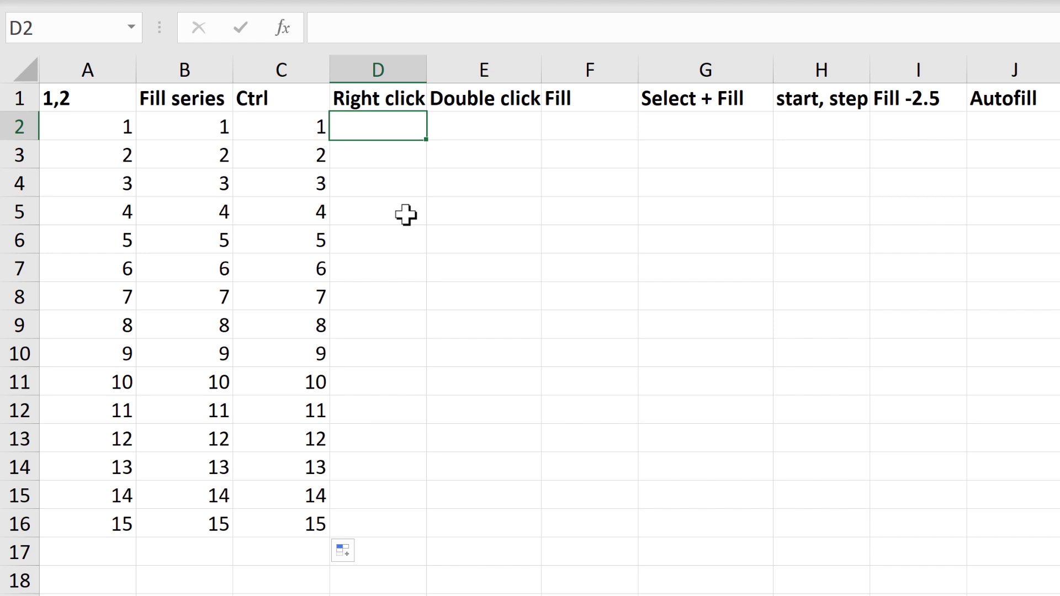
text(1)
key(Return)
click(392, 130)
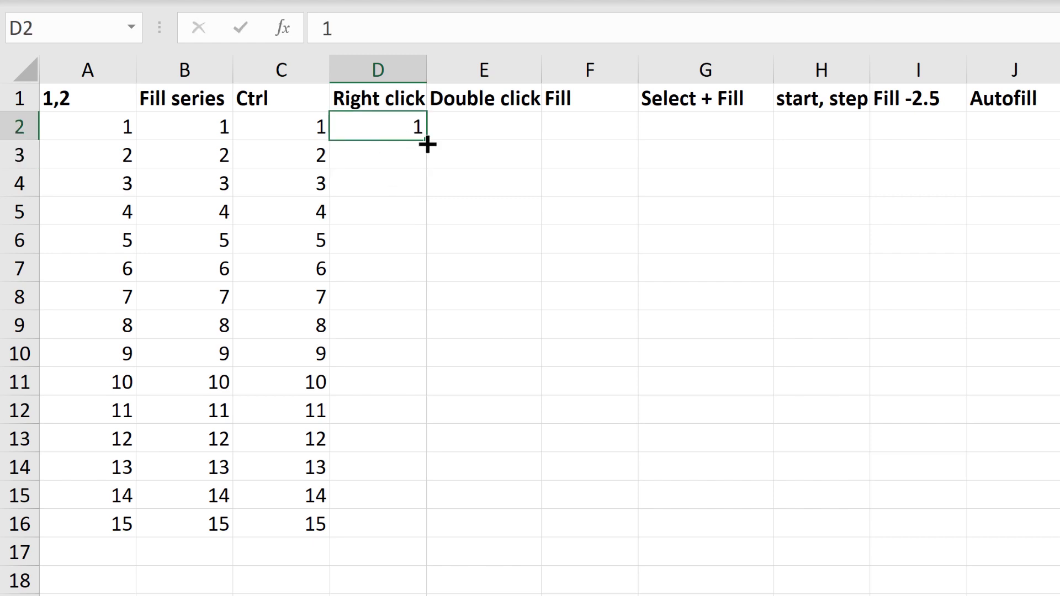
drag(427, 145, 401, 536)
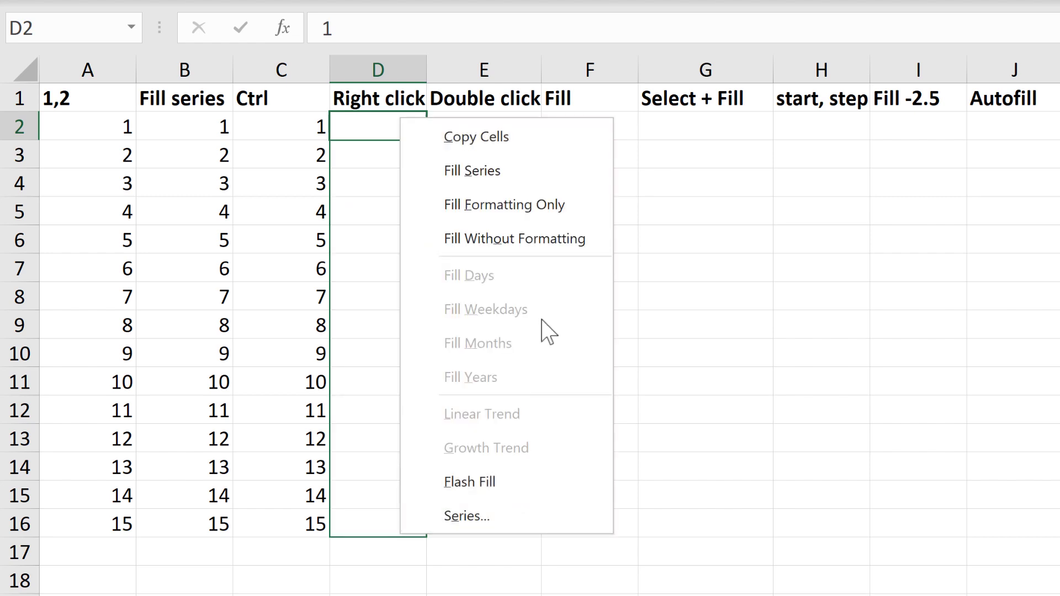
click(518, 175)
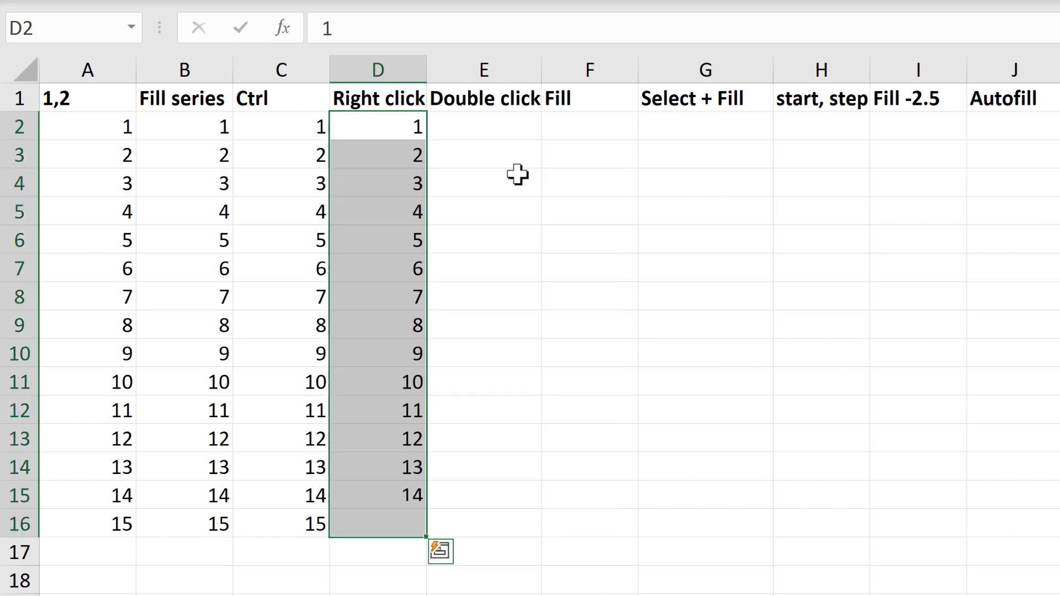
click(484, 126)
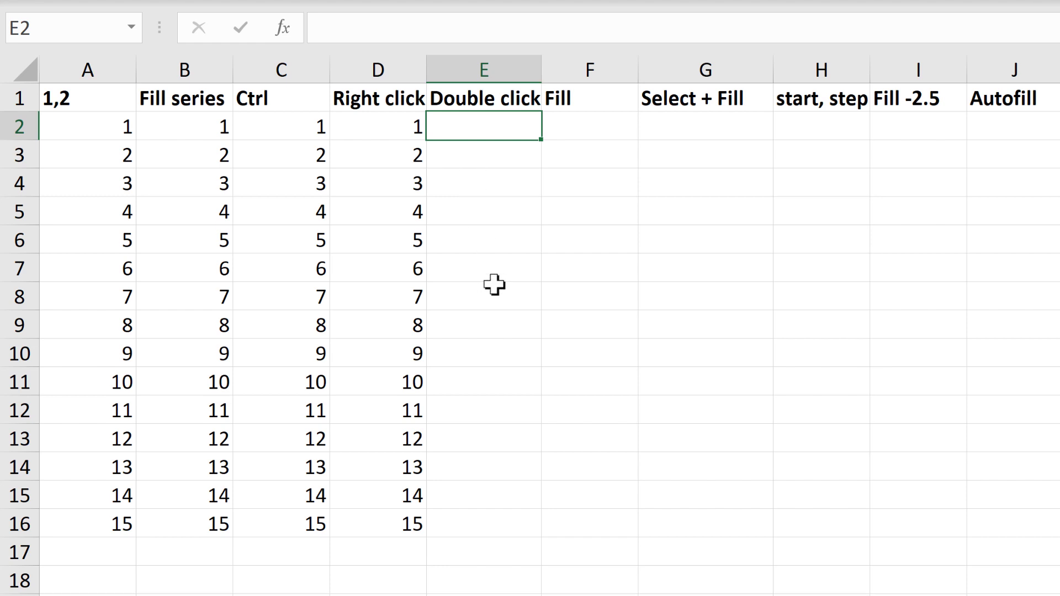
- Enter 5 and 15 in E2:E3 and double-click the fill handle to continue to 145
text(5)
key(Return)
text(15)
click(525, 219)
drag(507, 133, 506, 149)
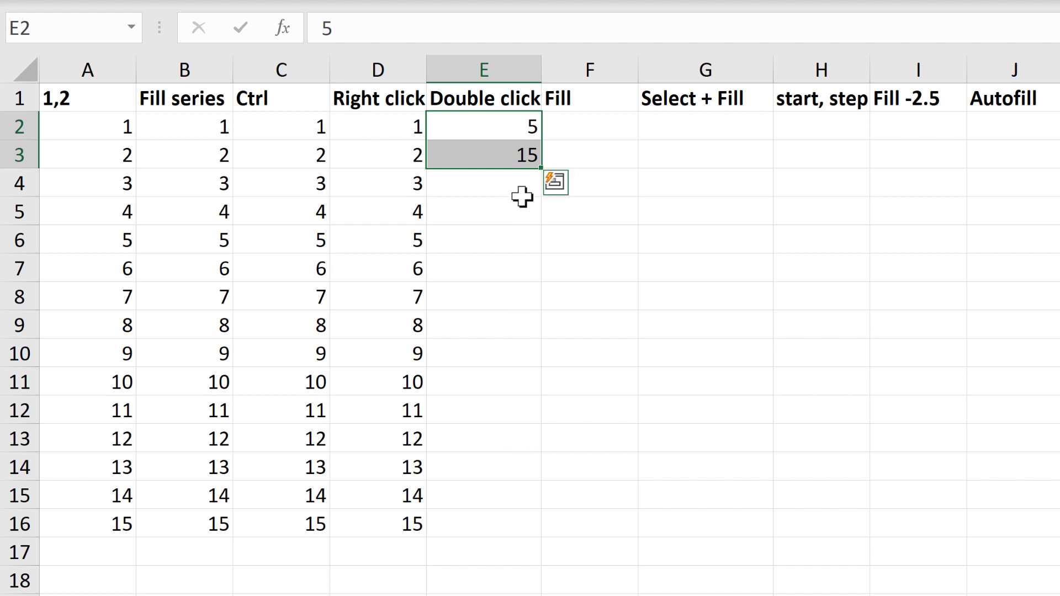
double_click(545, 170)
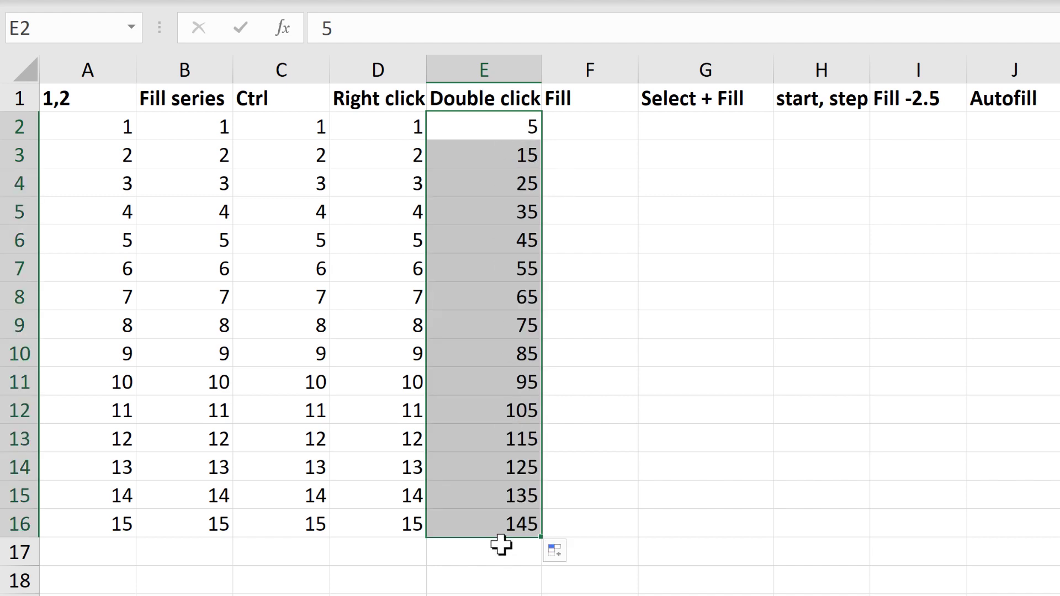
click(585, 132)
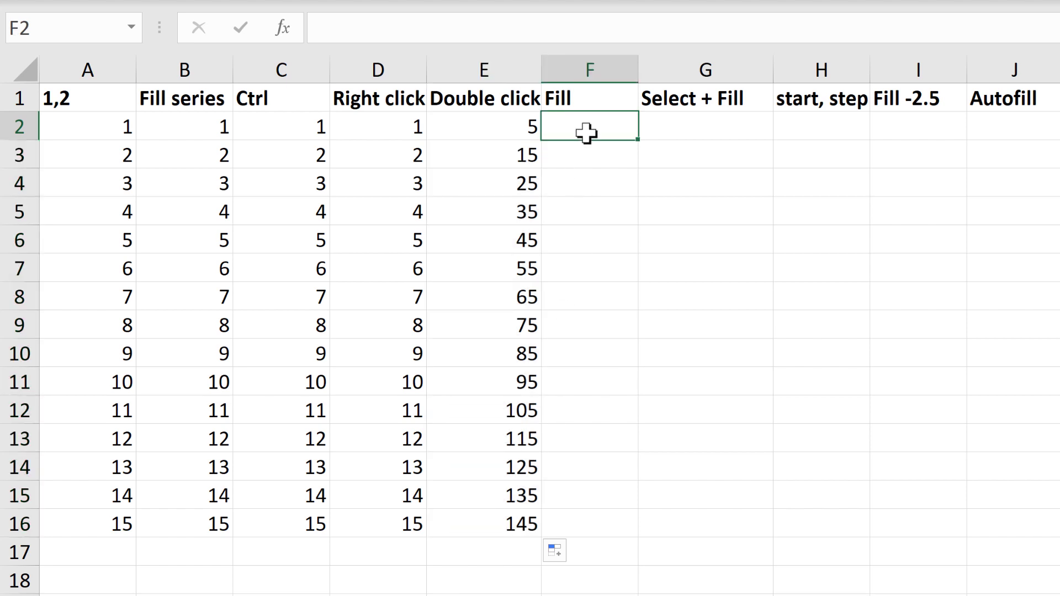
- Enter 1 in F2 and use Fill > Series in Columns, linear, stopping at 15
text(1)
click(580, 172)
click(577, 126)
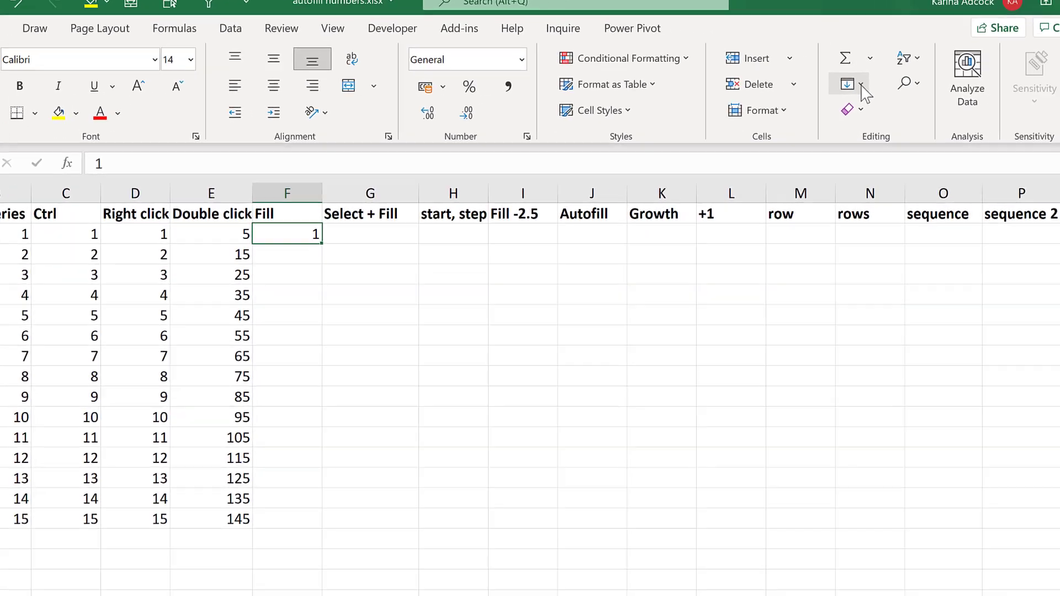
click(755, 75)
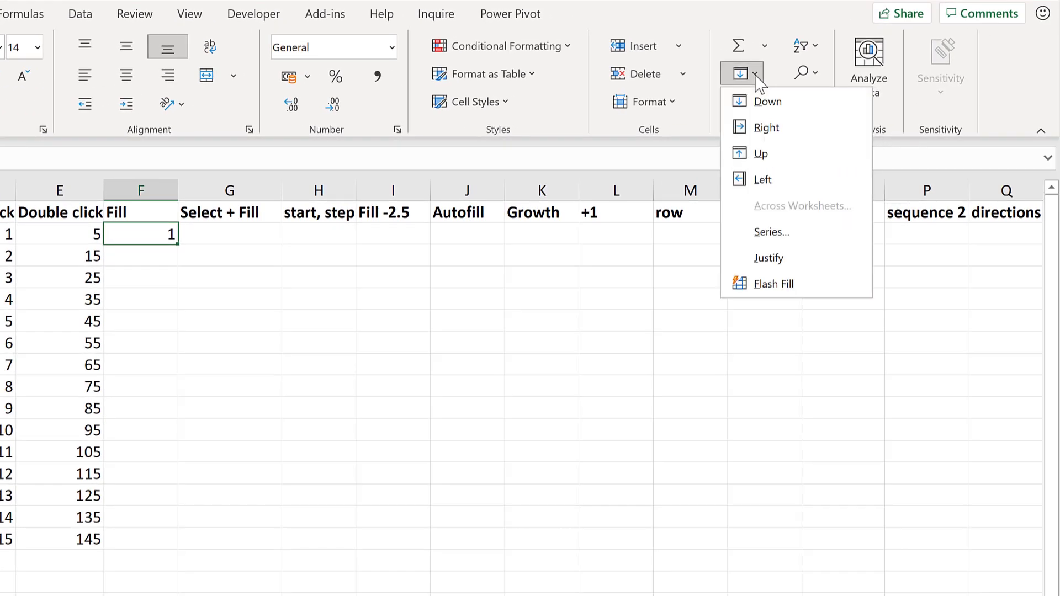
click(803, 242)
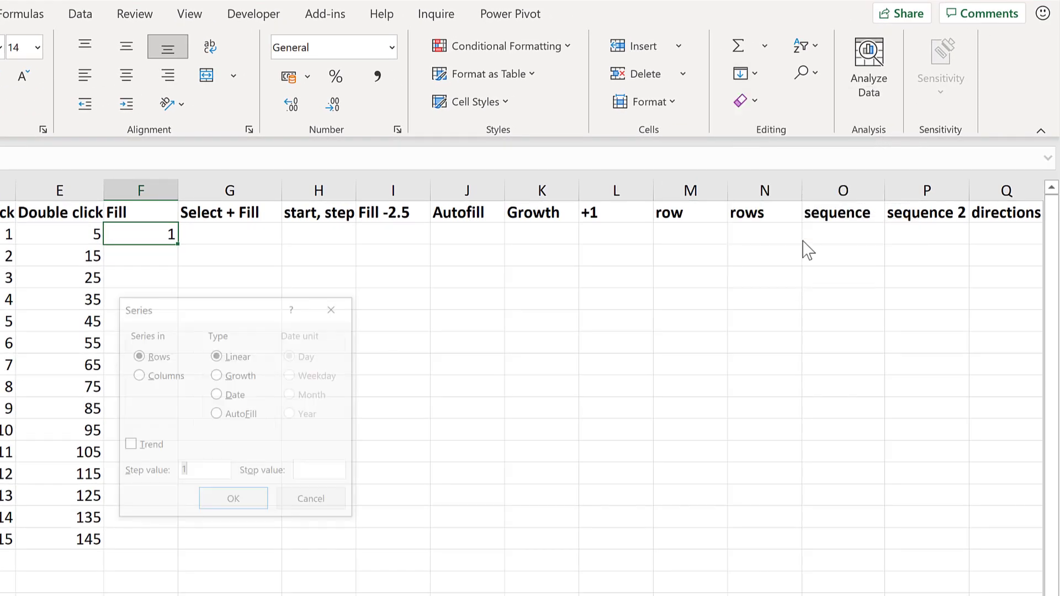
drag(225, 320, 339, 250)
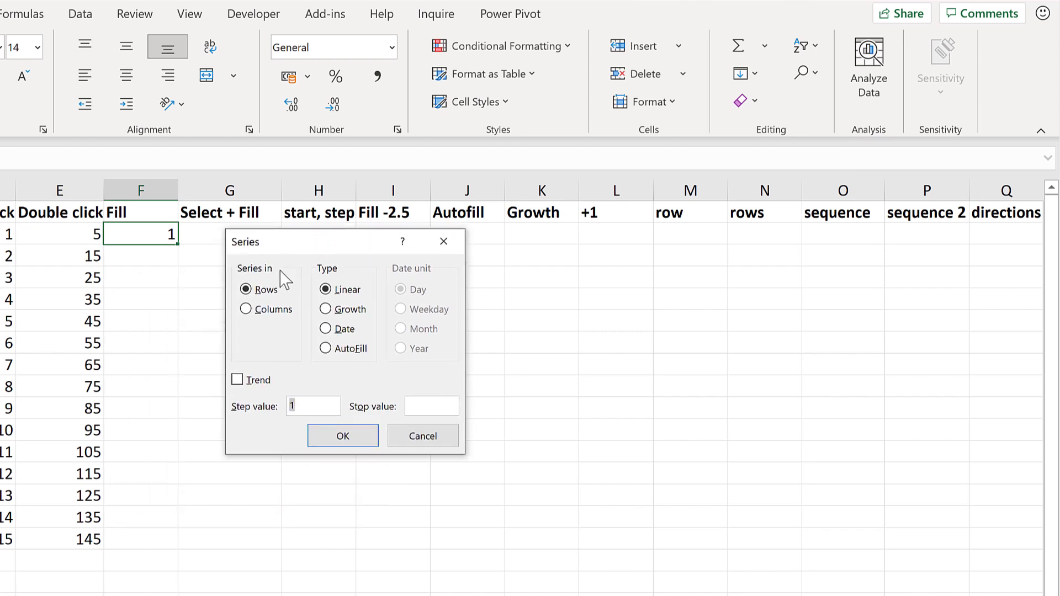
click(245, 309)
click(342, 436)
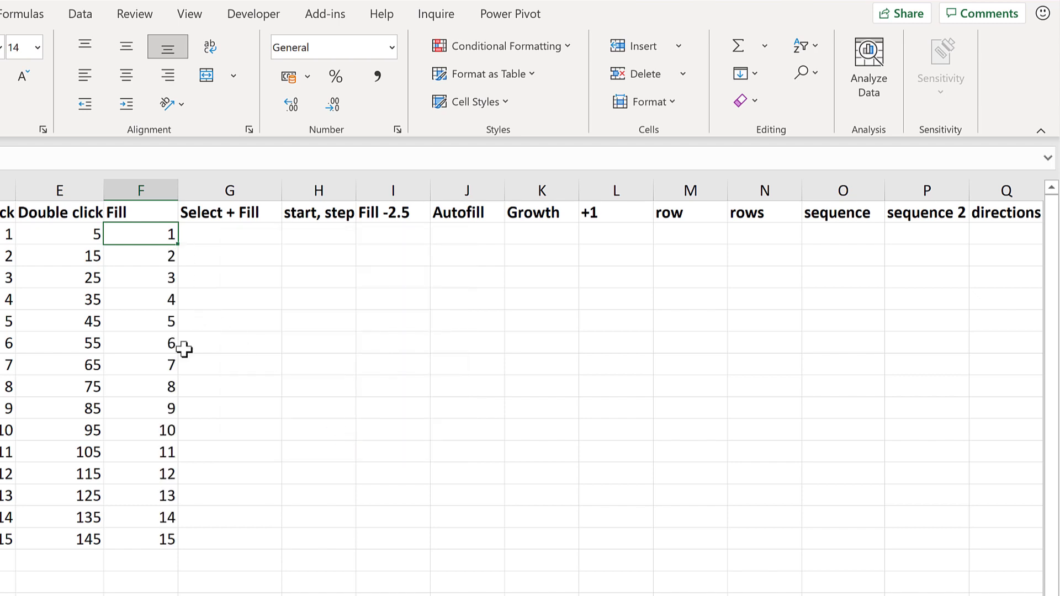
- Enter 1 in G2, select G2:G16, and apply a linear Fill Series with step 1
click(236, 236)
text(1)
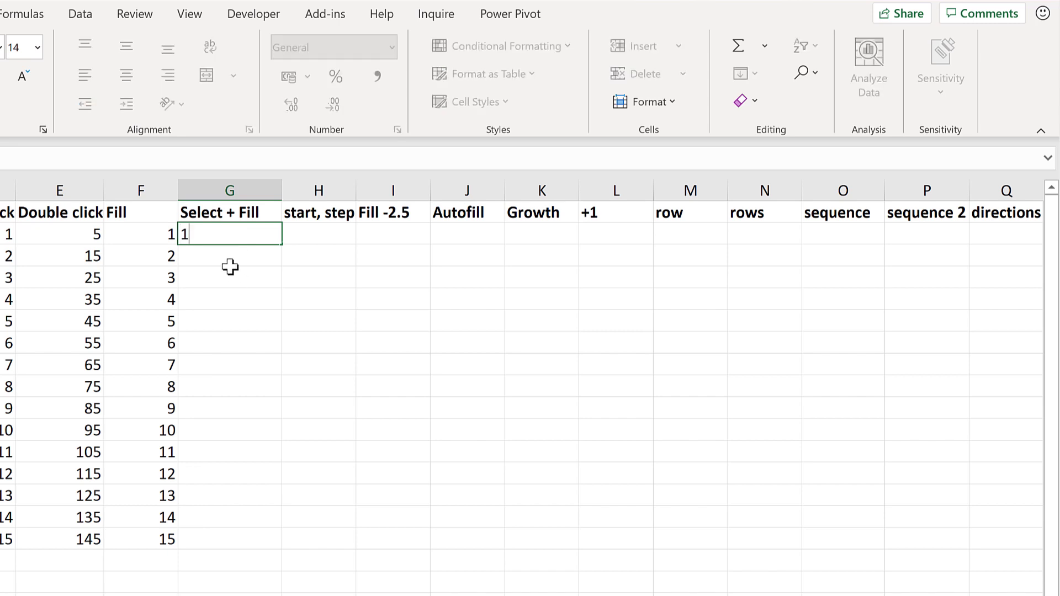
key(Return)
click(219, 242)
drag(217, 269, 225, 537)
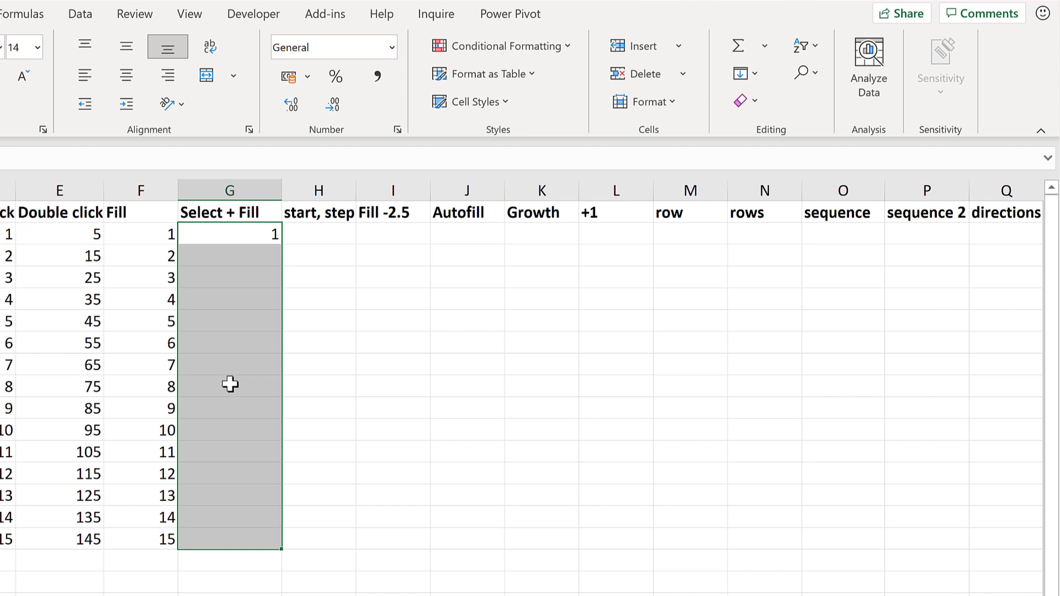
click(752, 74)
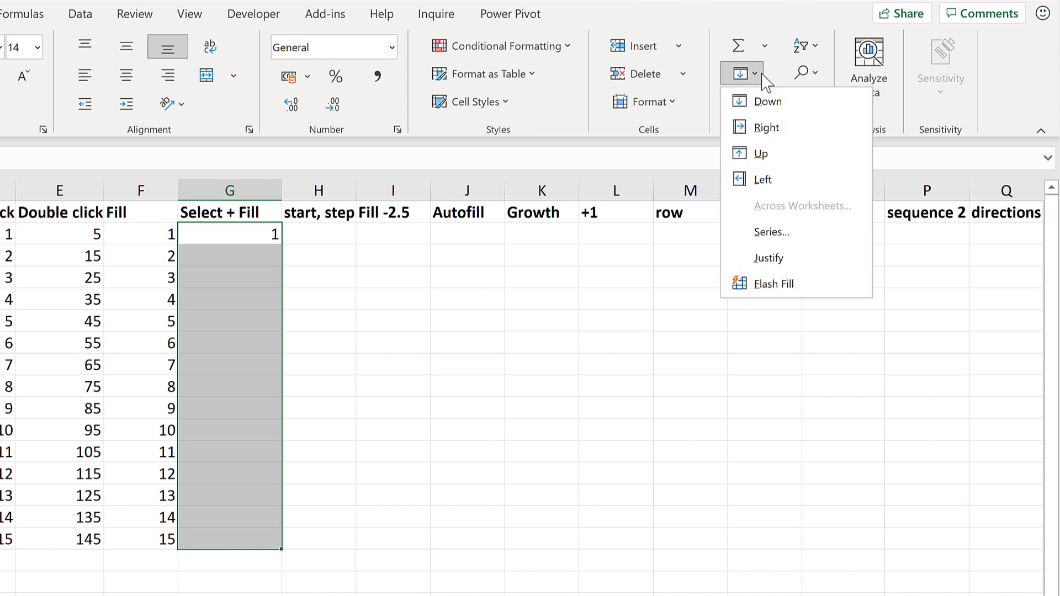
click(811, 232)
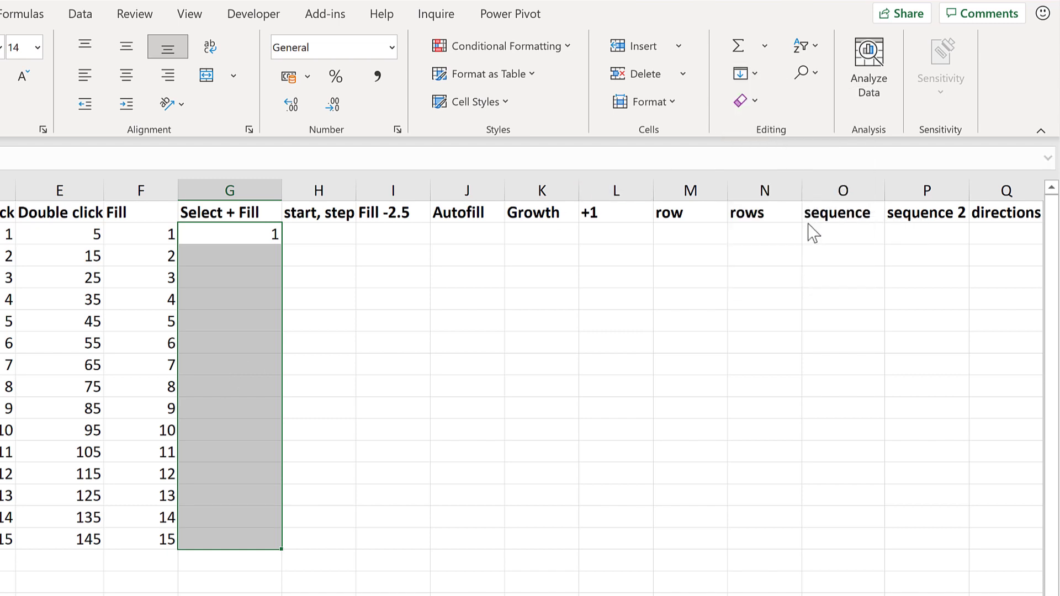
drag(322, 249, 496, 223)
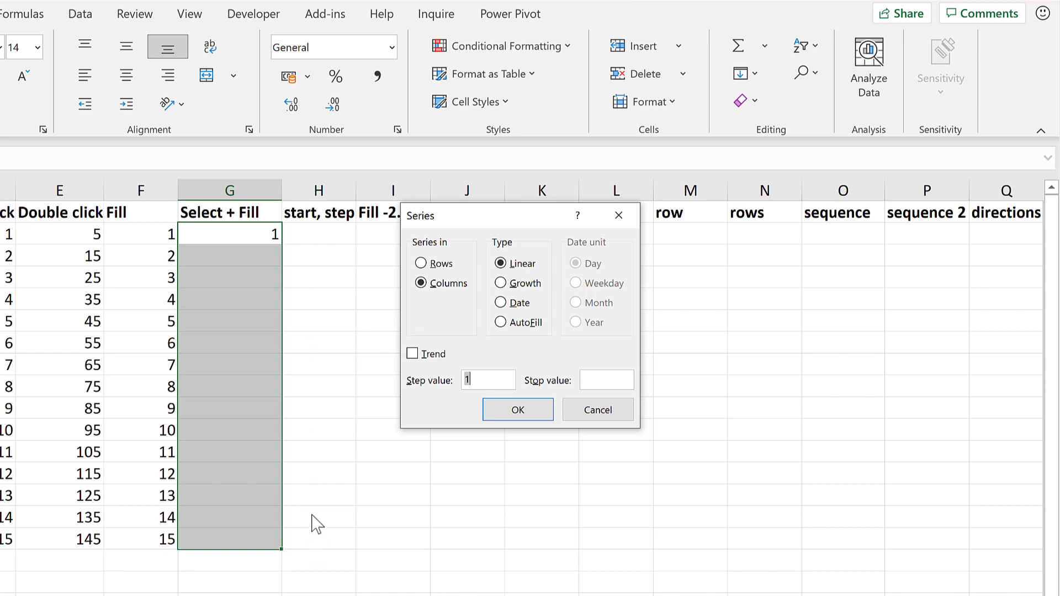
click(505, 411)
click(325, 240)
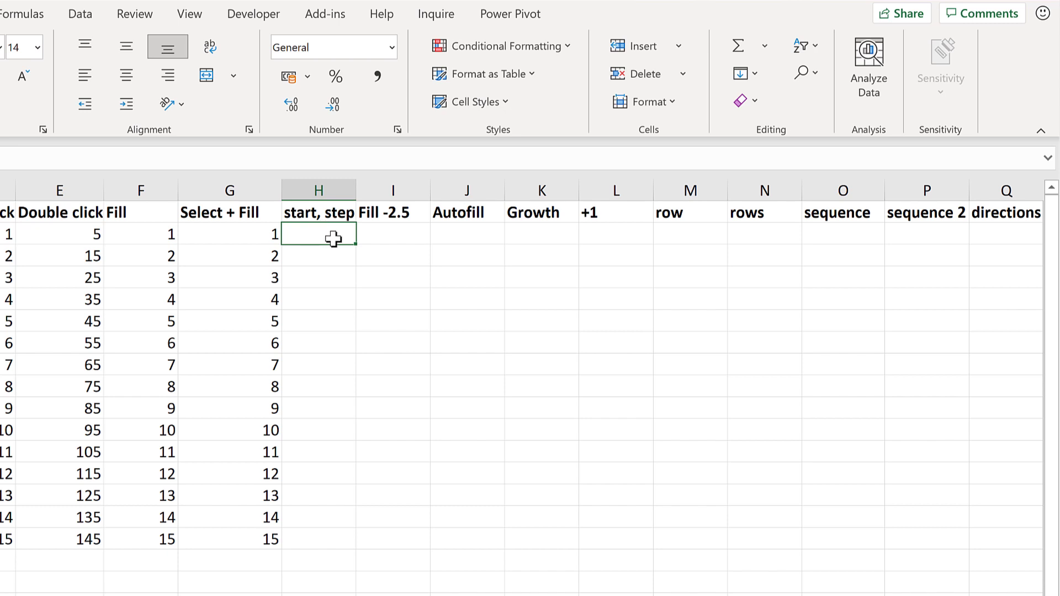
- Enter 5 in H2 and Fill Series H2:H16 with step 10, reaching 145
text(5)
key(Return)
drag(331, 236, 318, 535)
click(747, 79)
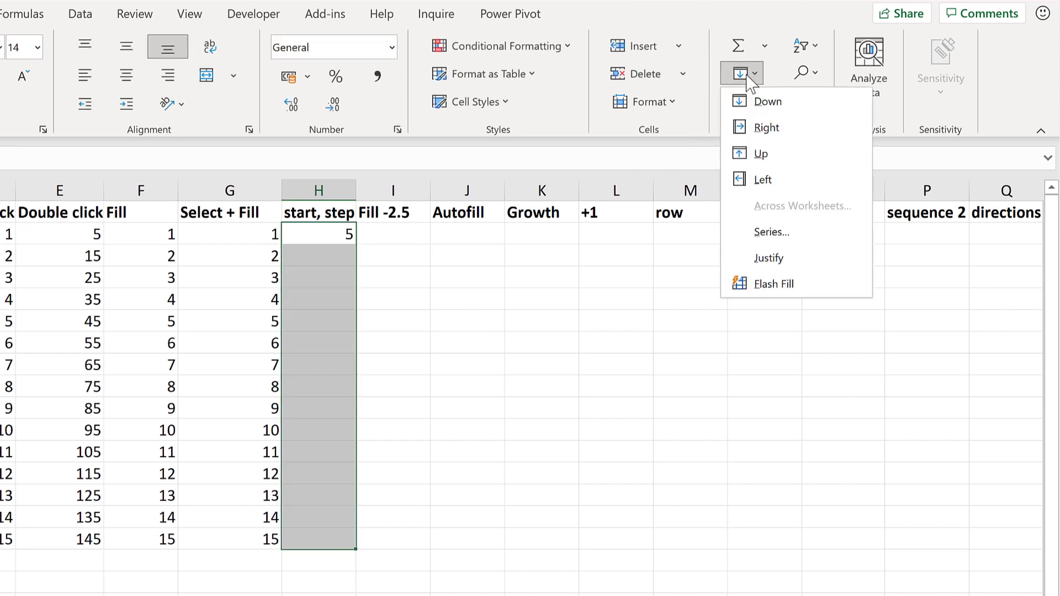
click(816, 240)
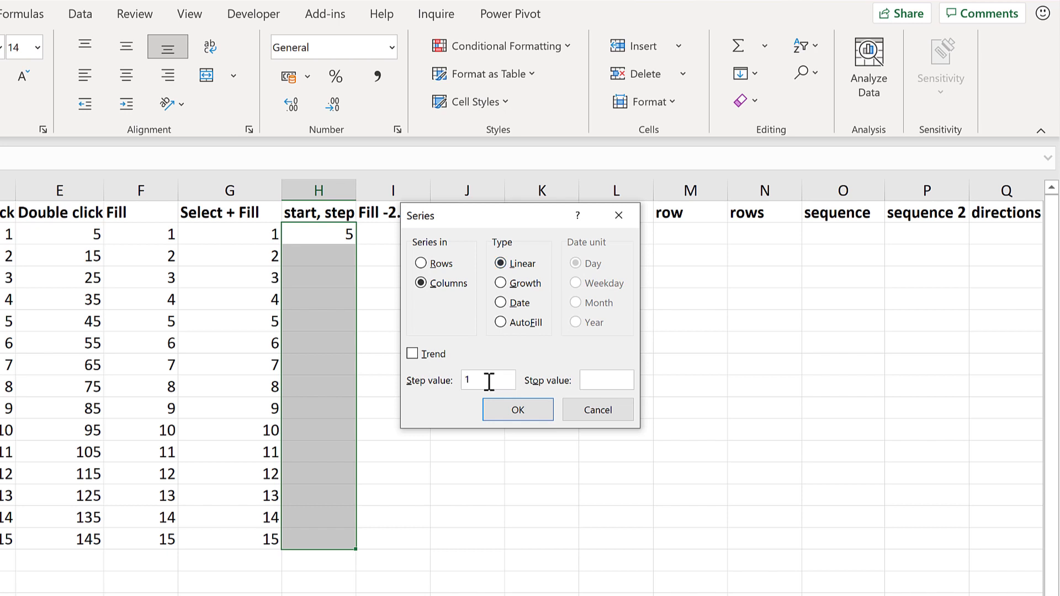
click(517, 411)
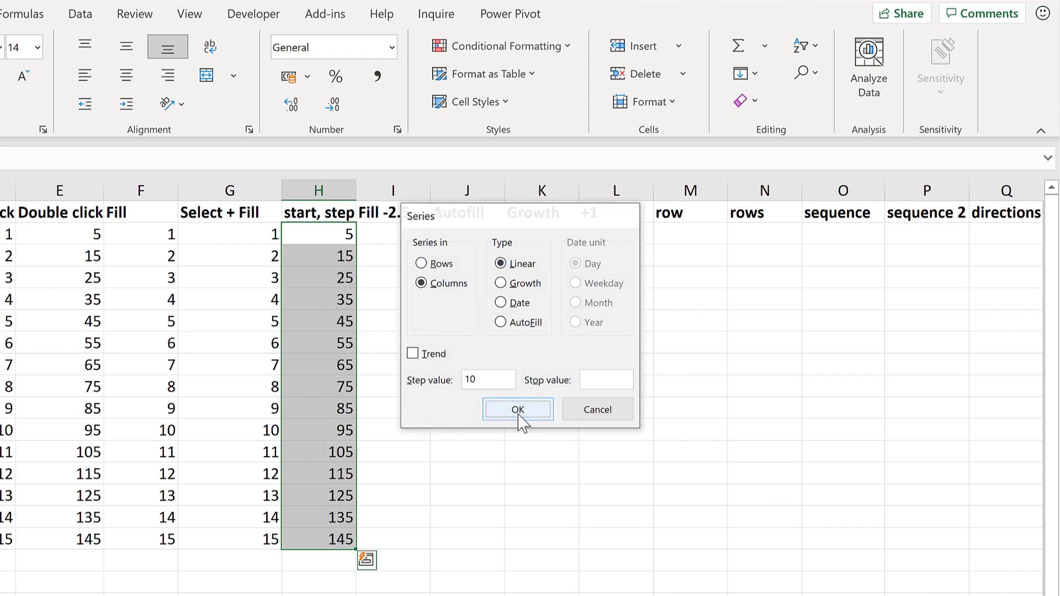
click(316, 239)
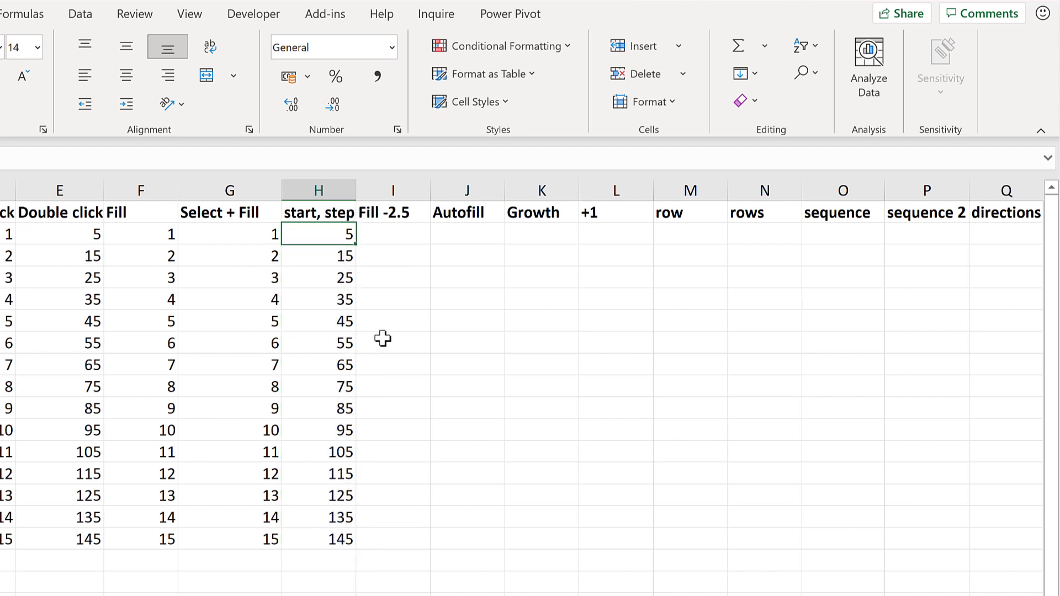
- Enter 10 in I2 and Fill Series I2:I16 with step -2.5, ending at -25
click(393, 232)
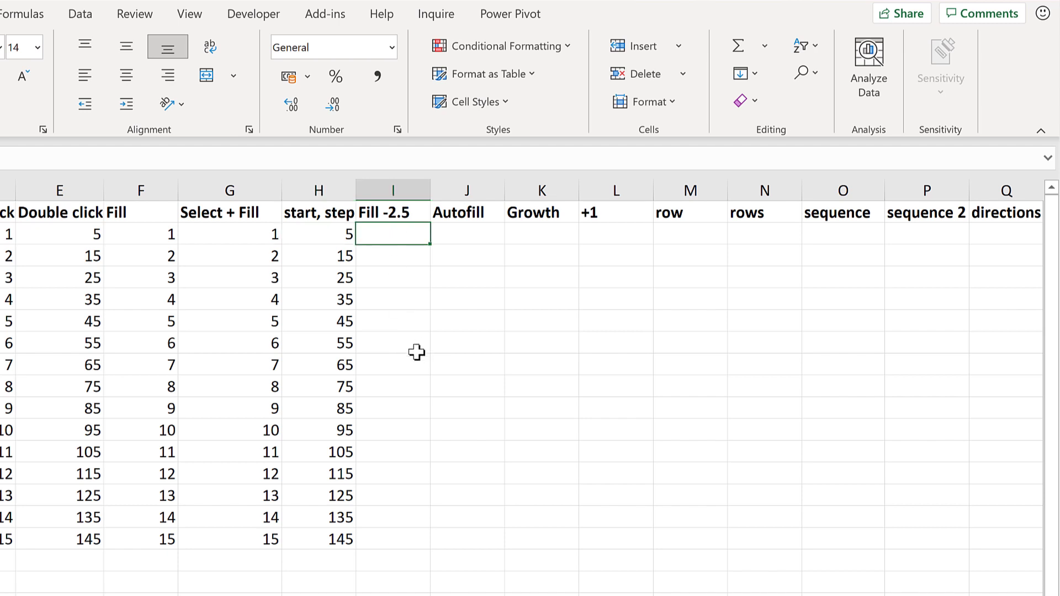
text(1)
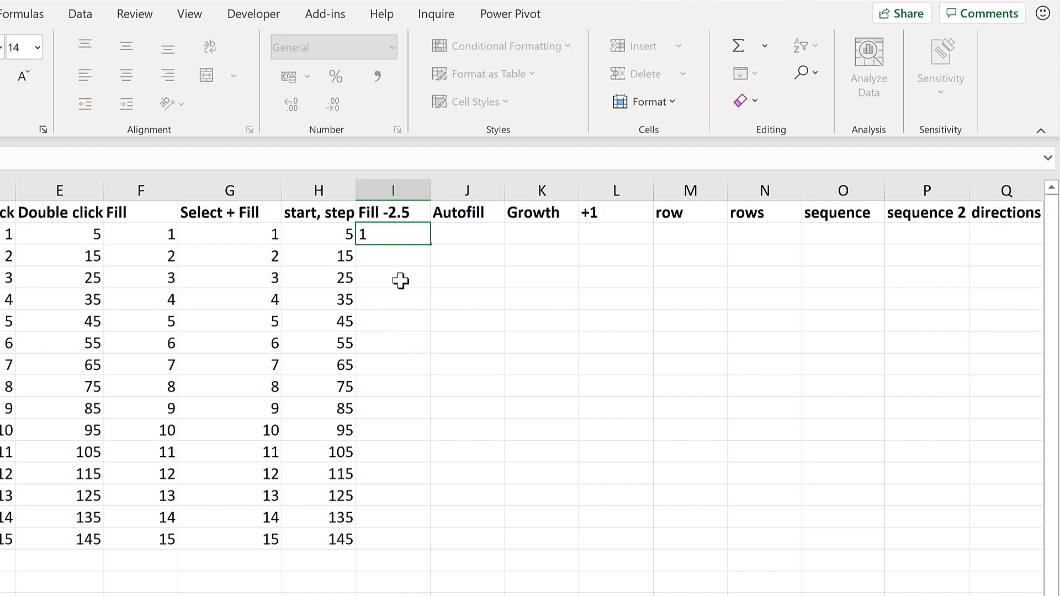
key(Return)
drag(393, 234, 394, 535)
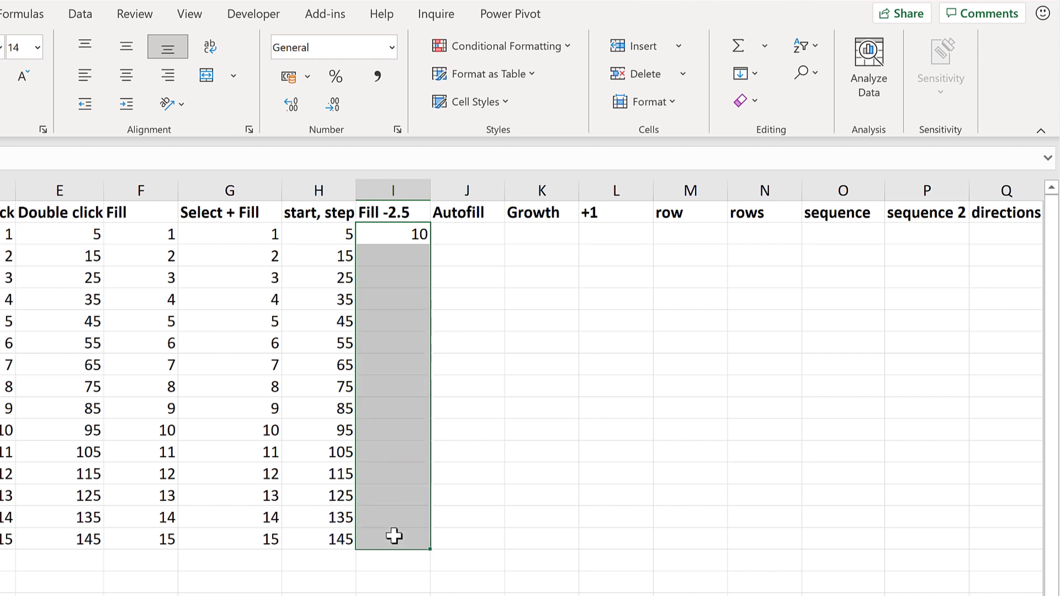
click(749, 74)
click(773, 235)
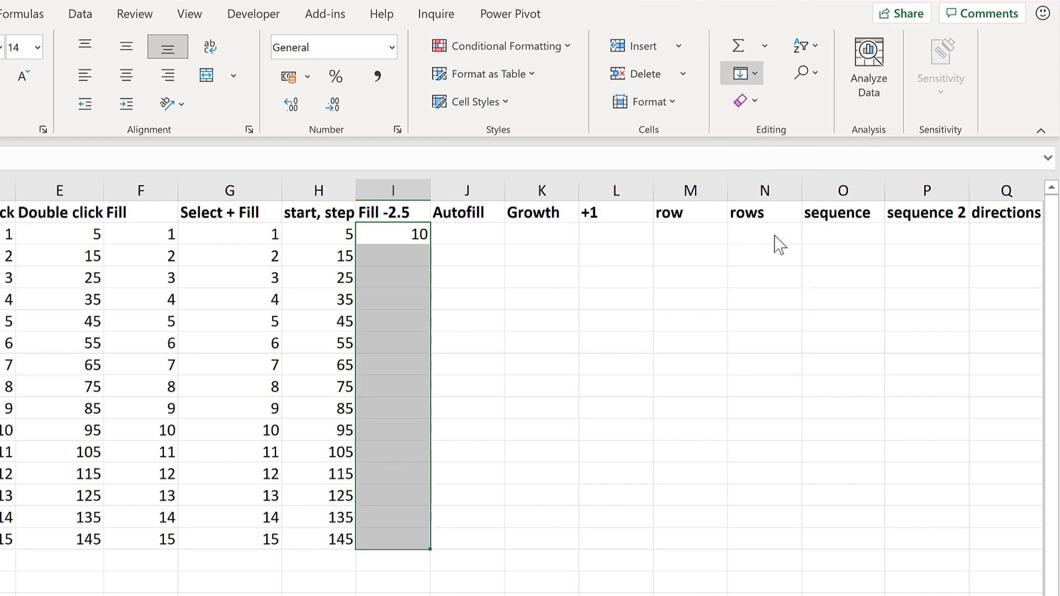
drag(493, 227, 613, 219)
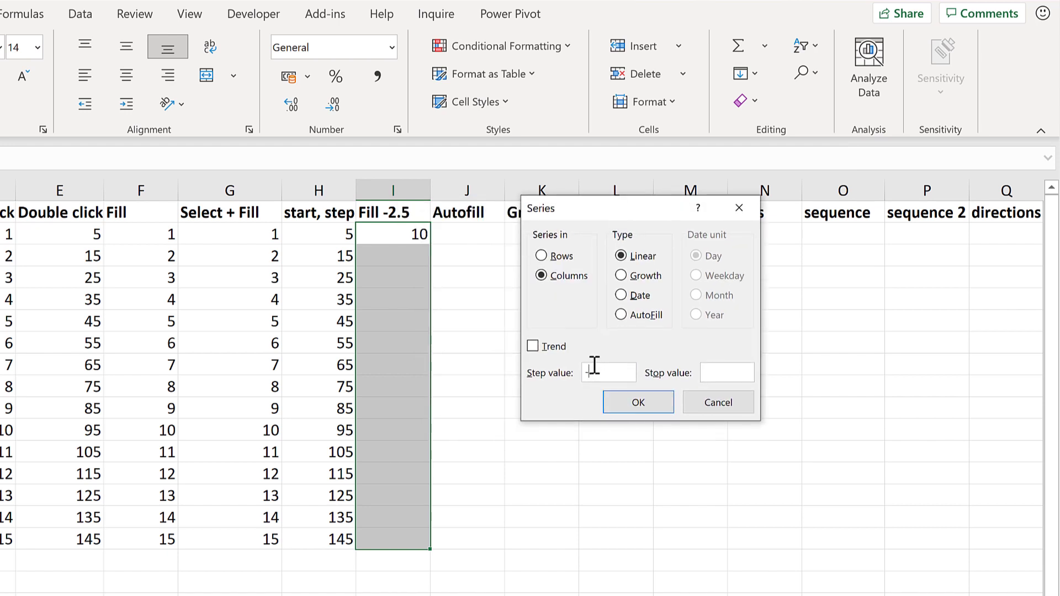
text(.5)
click(638, 403)
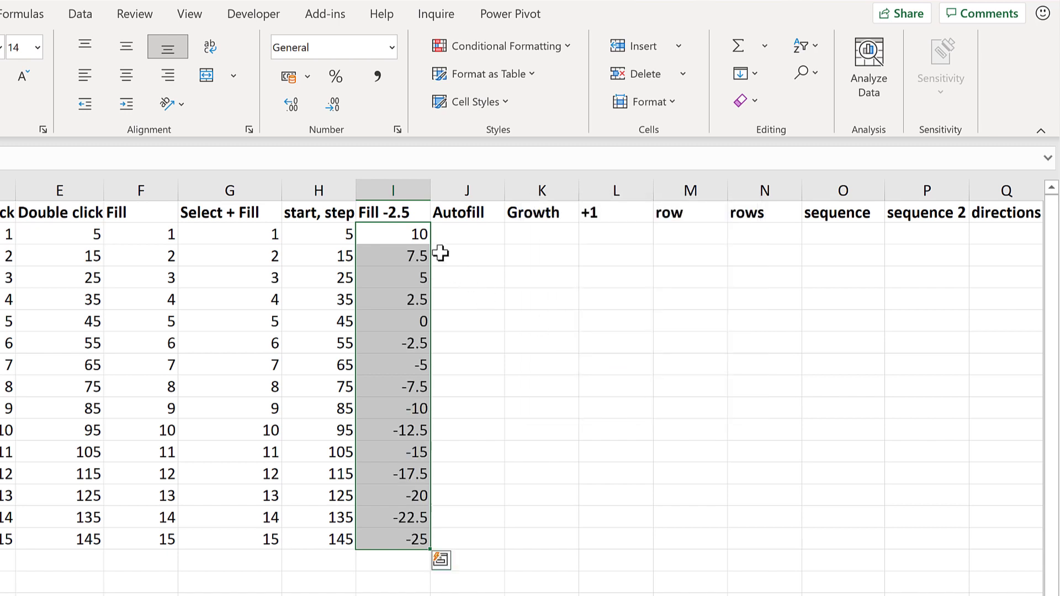
click(422, 234)
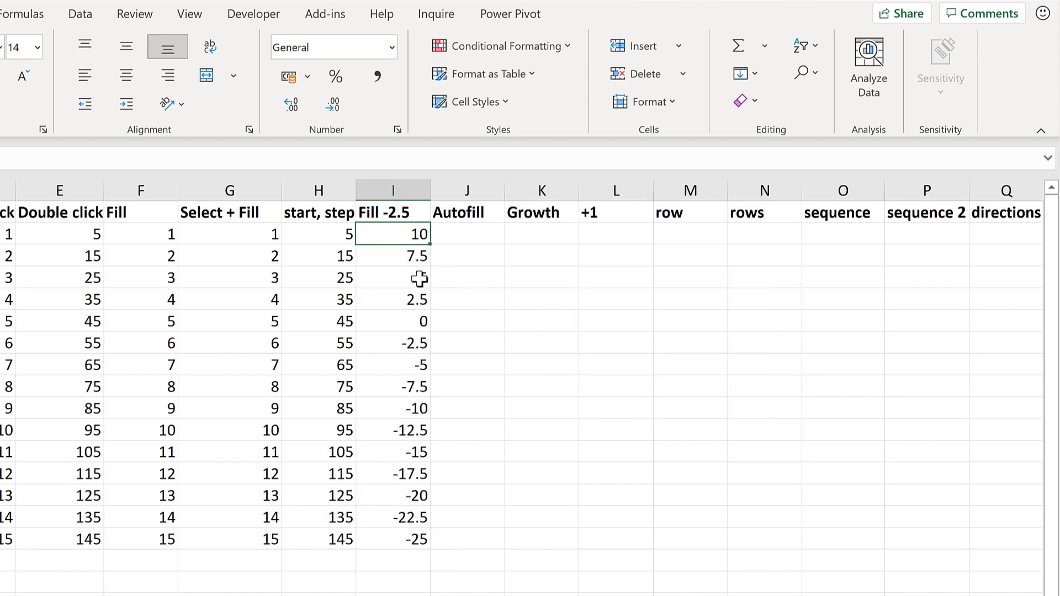
click(464, 234)
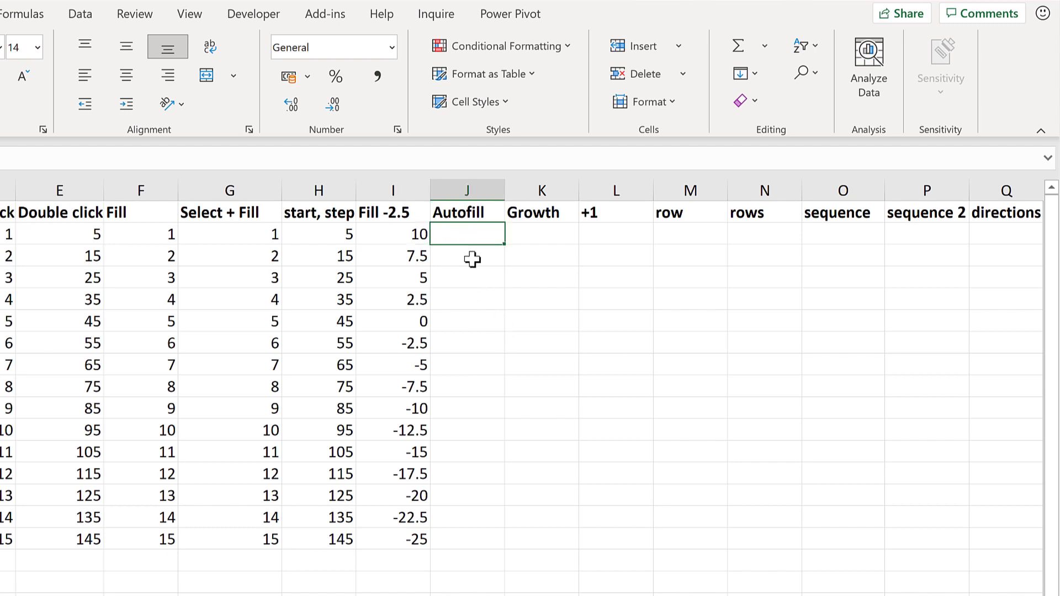
- Enter 1 and 2 in J2:J3, select J2:J16, and apply Fill Series with type AutoFill
text(1)
text(2)
key(Return)
drag(478, 239, 479, 544)
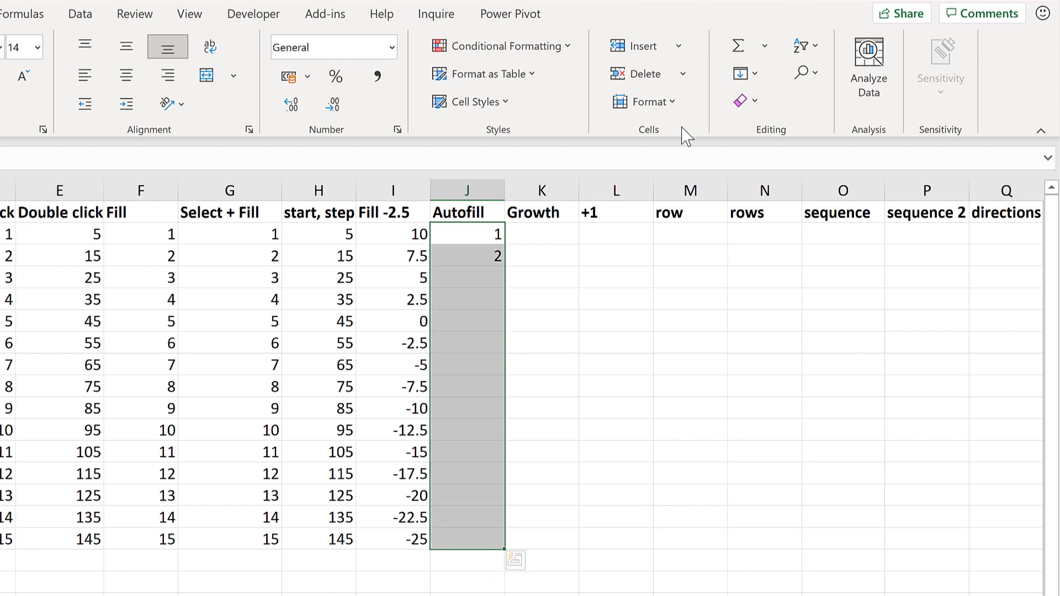
click(752, 73)
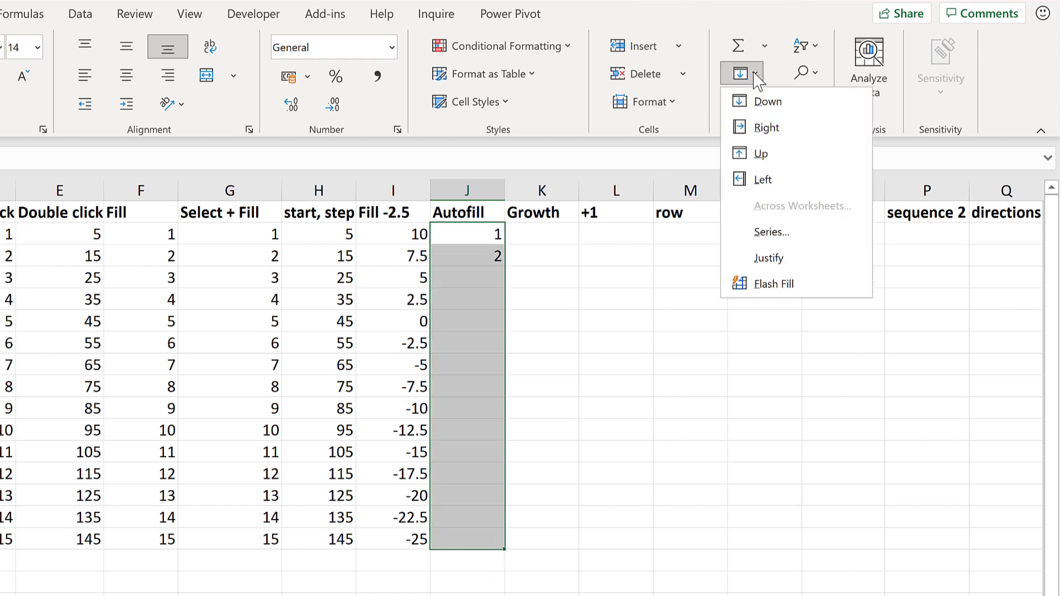
click(794, 237)
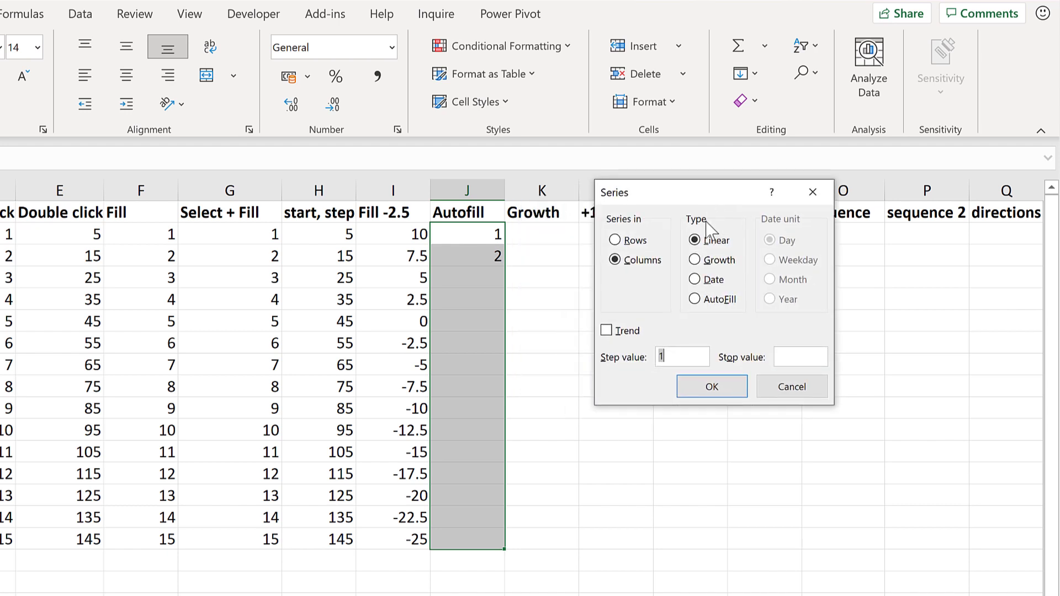
click(704, 301)
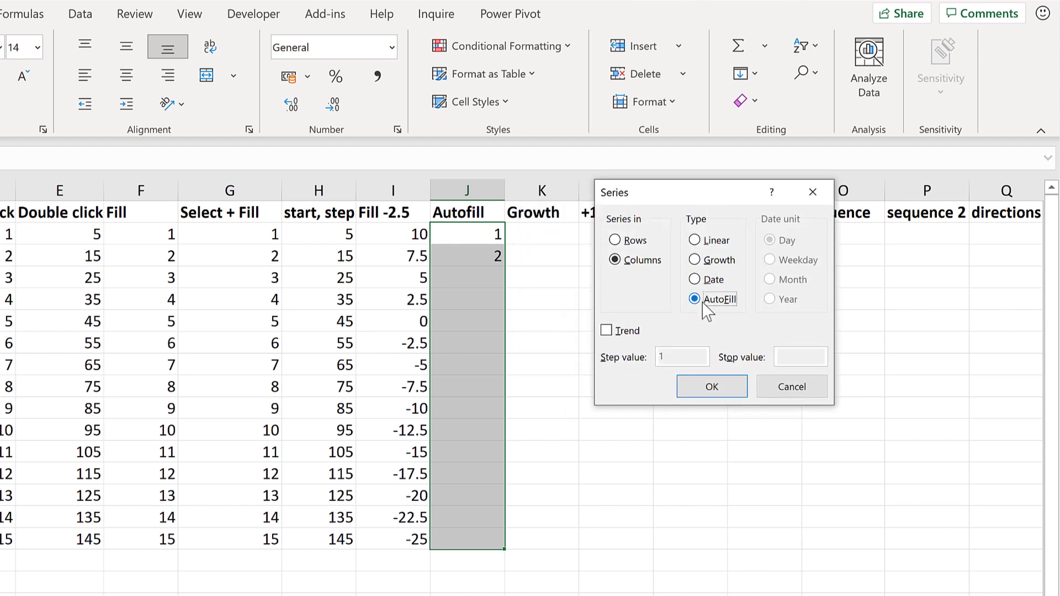
click(710, 388)
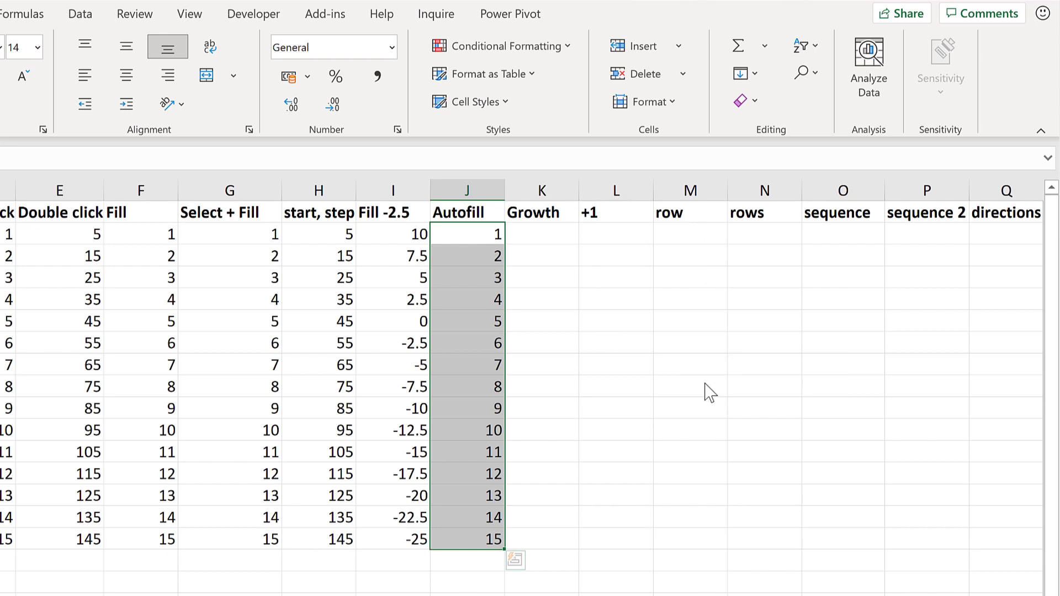
drag(475, 235, 481, 256)
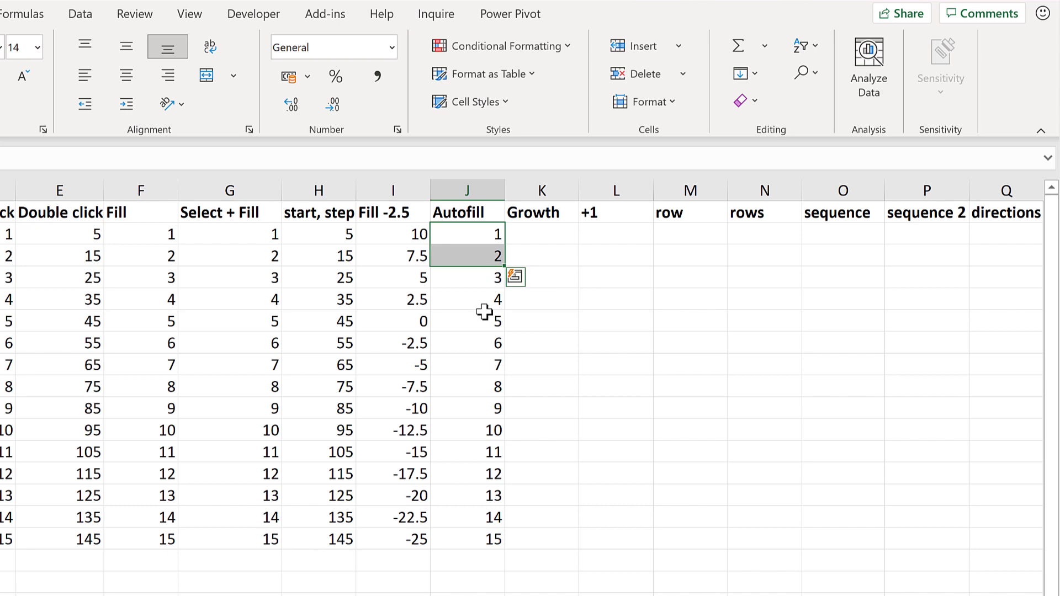
- Enter 2 in K2 and fill K2:K16 as a Growth series with step 2
click(543, 234)
text(2)
key(Return)
drag(544, 232, 547, 534)
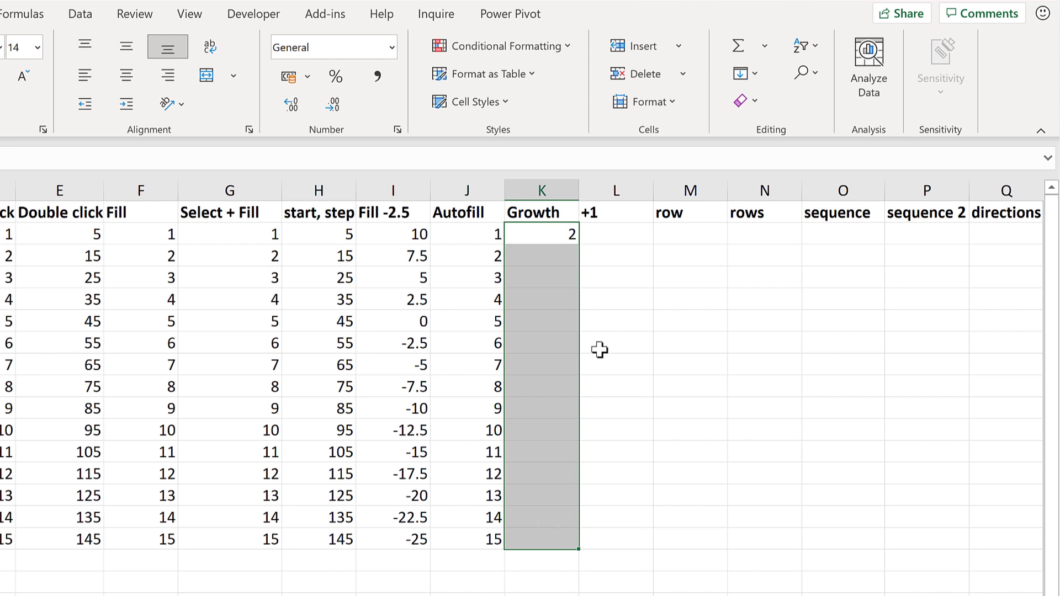
click(742, 73)
click(803, 232)
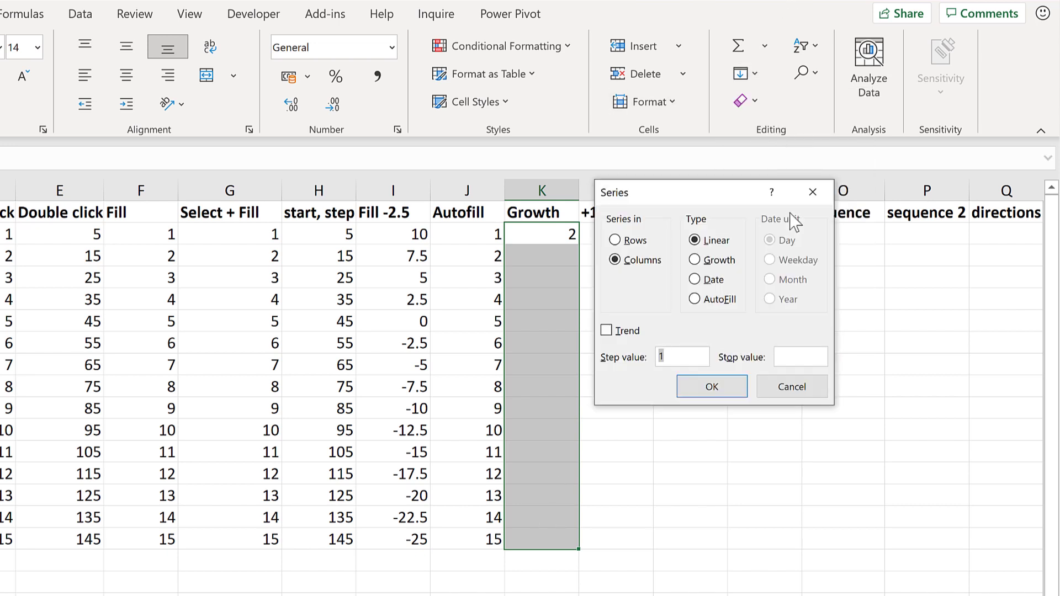
click(708, 264)
text(2)
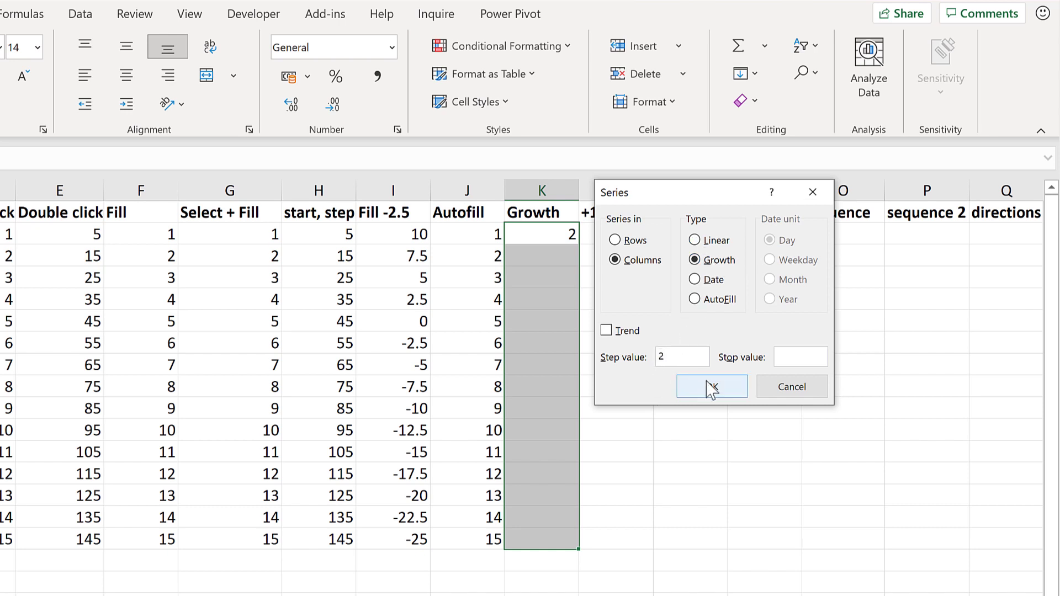
click(708, 388)
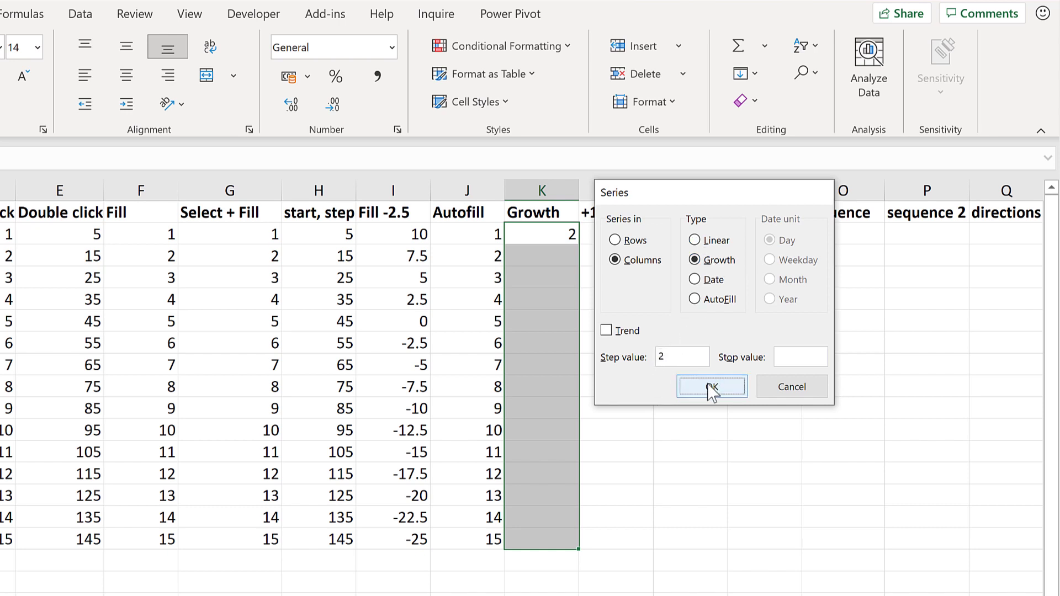
click(558, 234)
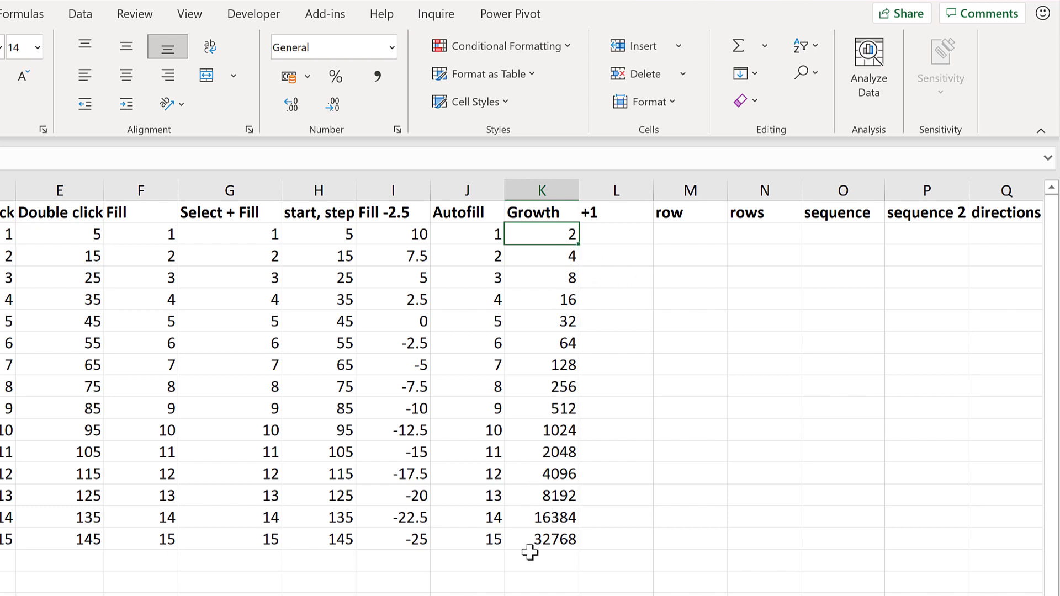
click(629, 230)
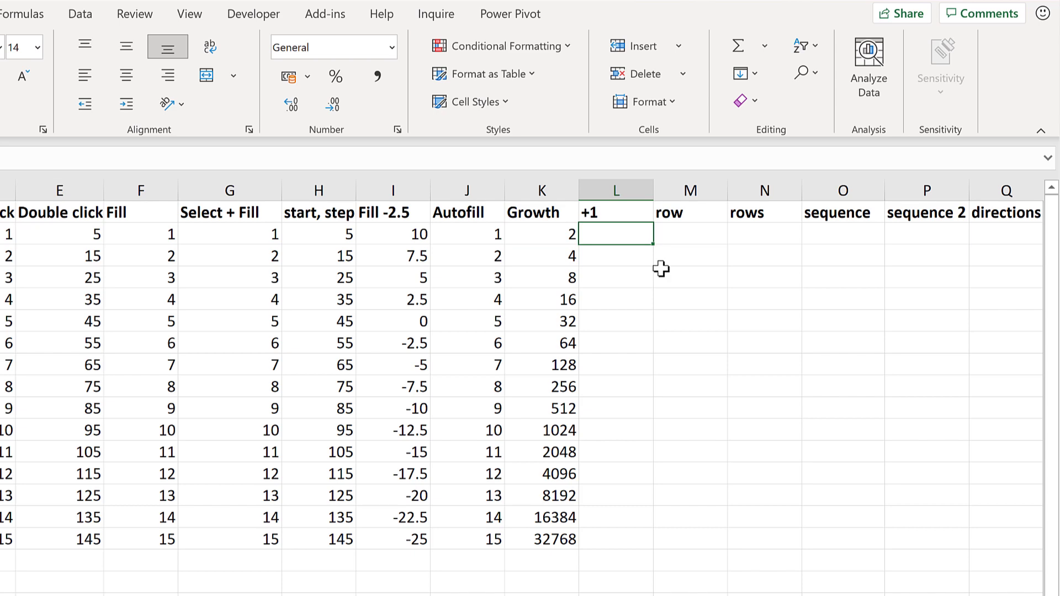
- Enter 1 in L2 and =L2+1 in L3, then fill the formula down to L16
scroll(74, 363, right, 5)
scroll(74, 363, left, 1)
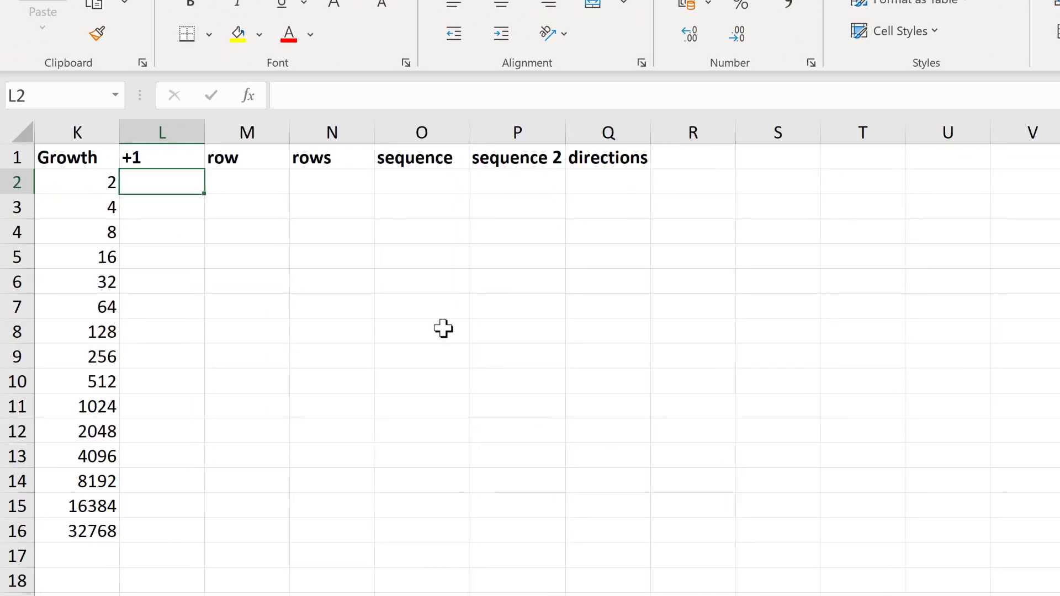
text(1)
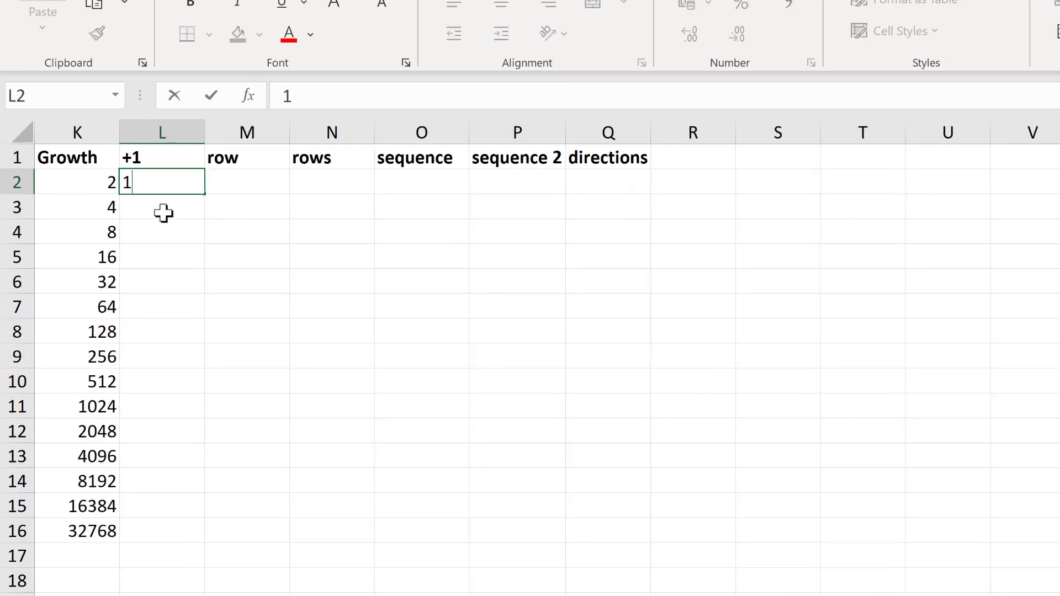
key(Return)
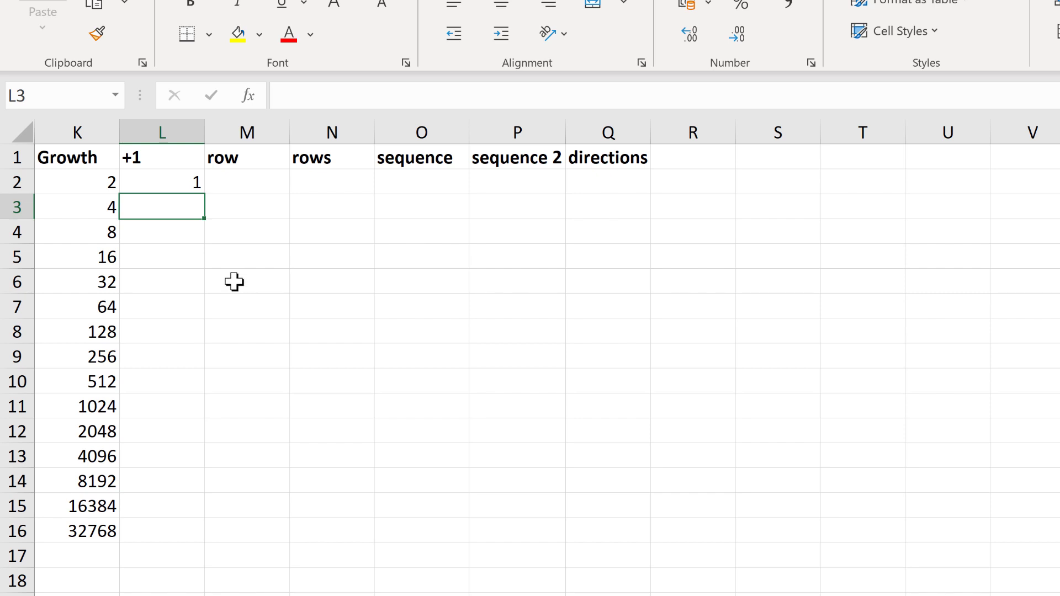
text(=)
click(171, 184)
text(+1)
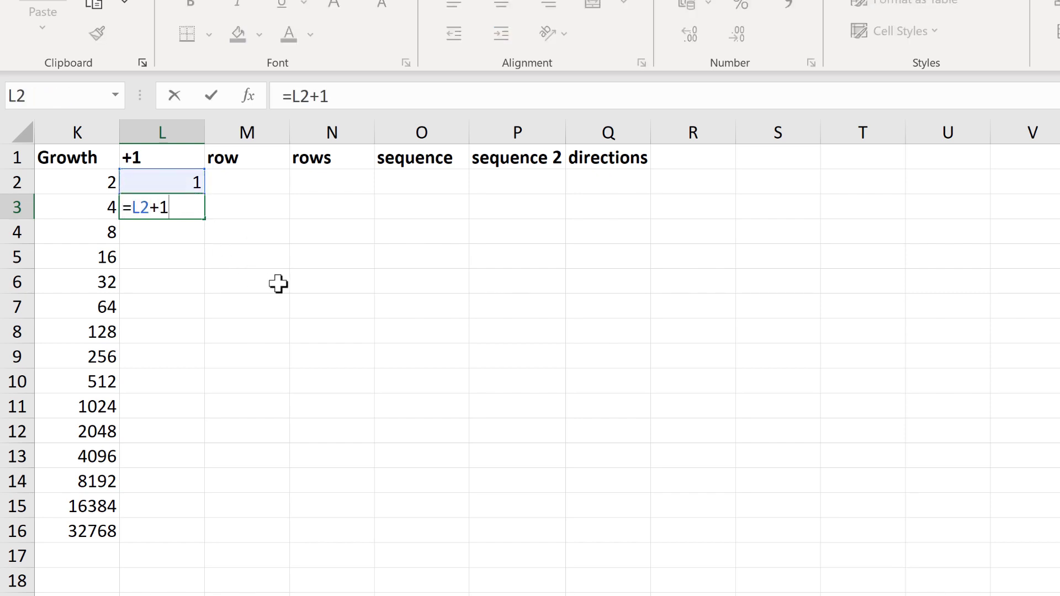
key(Return)
click(174, 208)
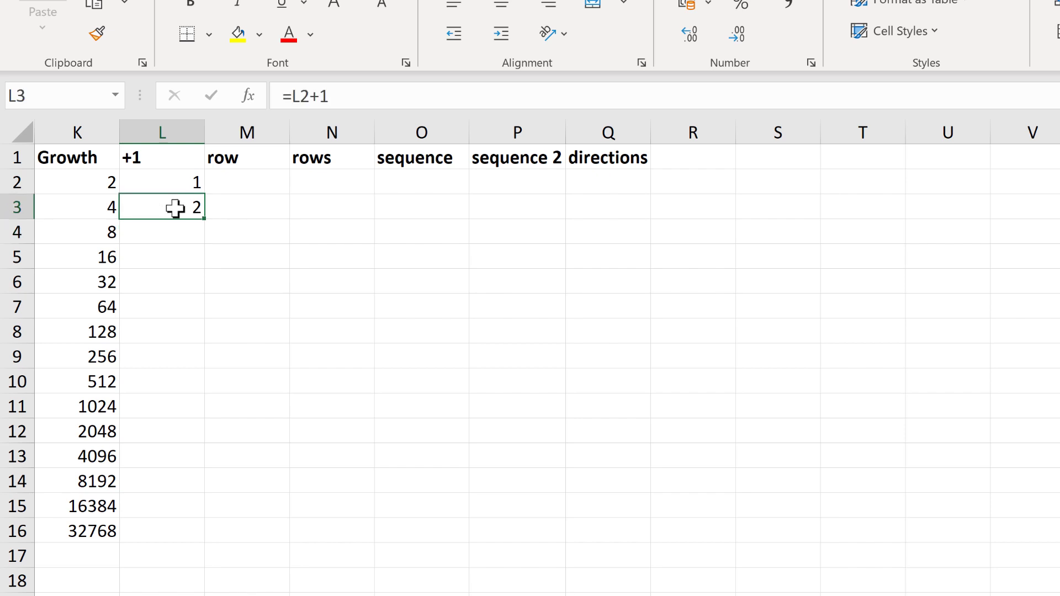
double_click(205, 225)
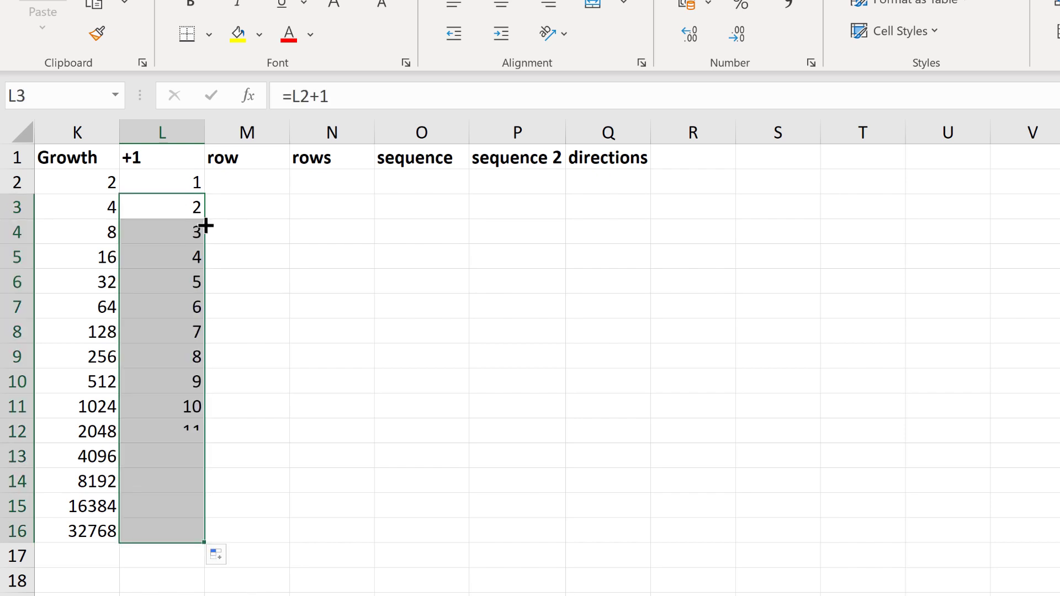
- Inspect the formulas in L3 through L6 to confirm each adds 1 to the cell above
click(182, 208)
key(F2)
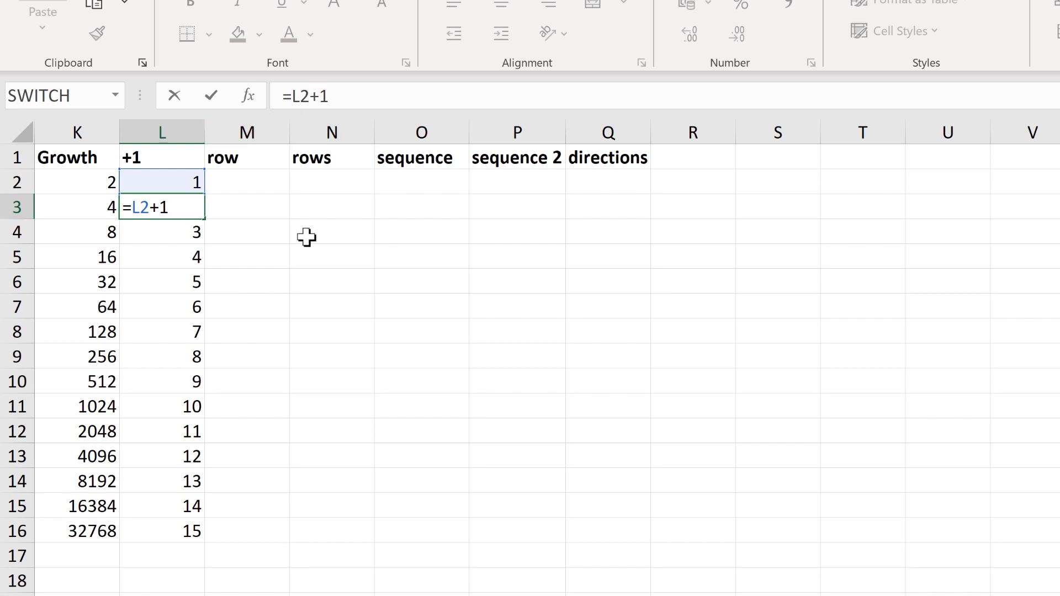
key(Return)
key(F2)
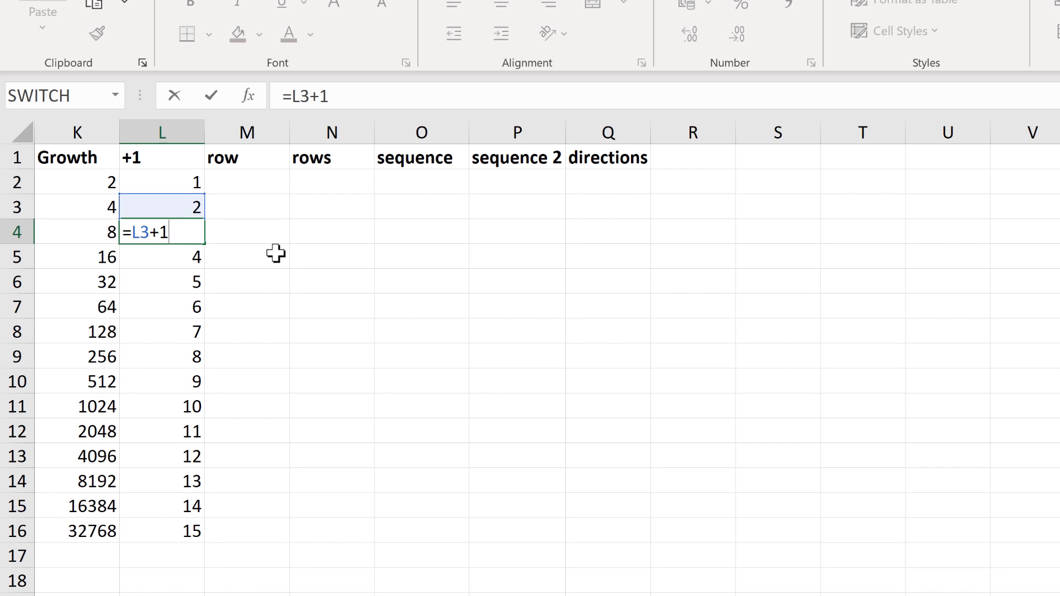
key(Return)
key(F2)
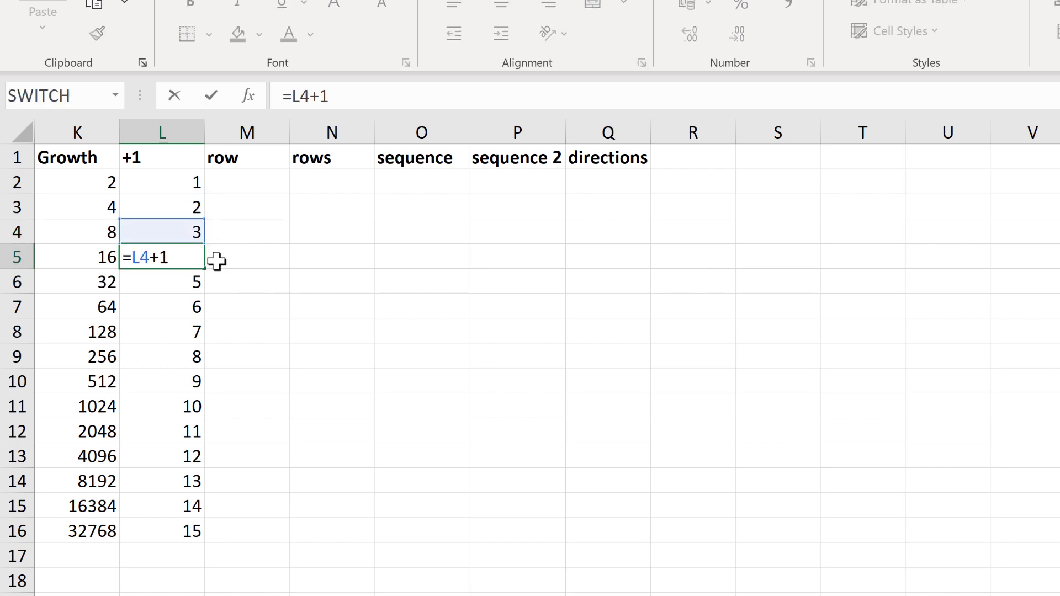
key(Return)
key(F2)
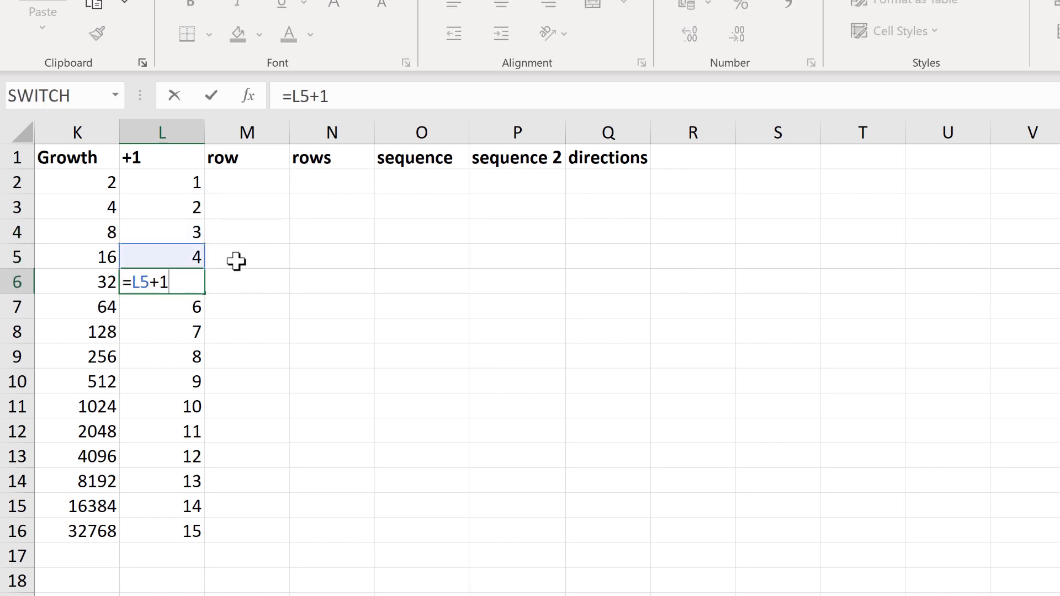
key(Return)
- Enter =ROW(K1) in M2 and fill it down to M16
click(228, 184)
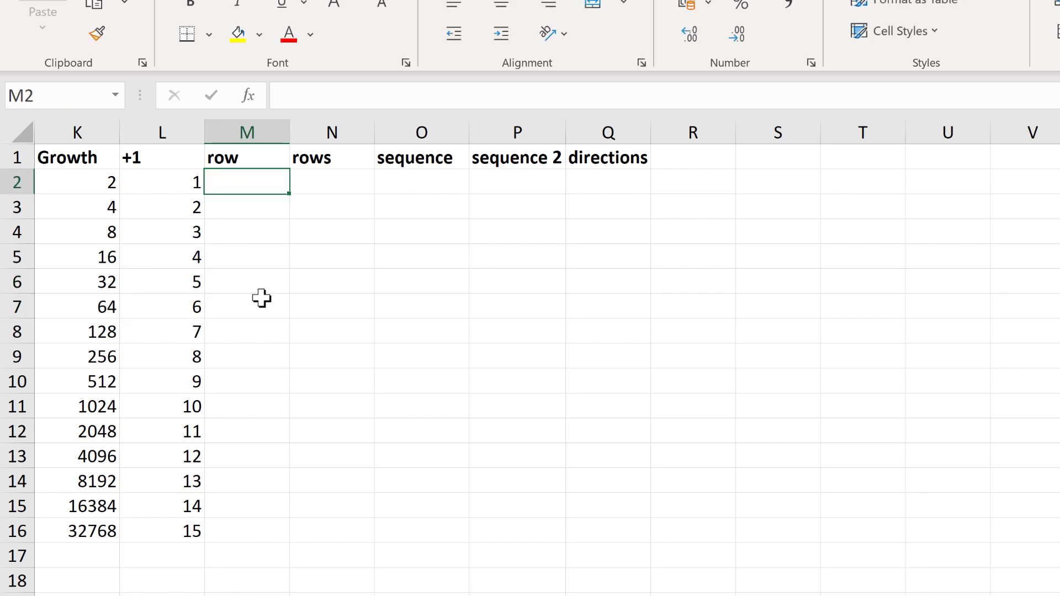
text(=ro)
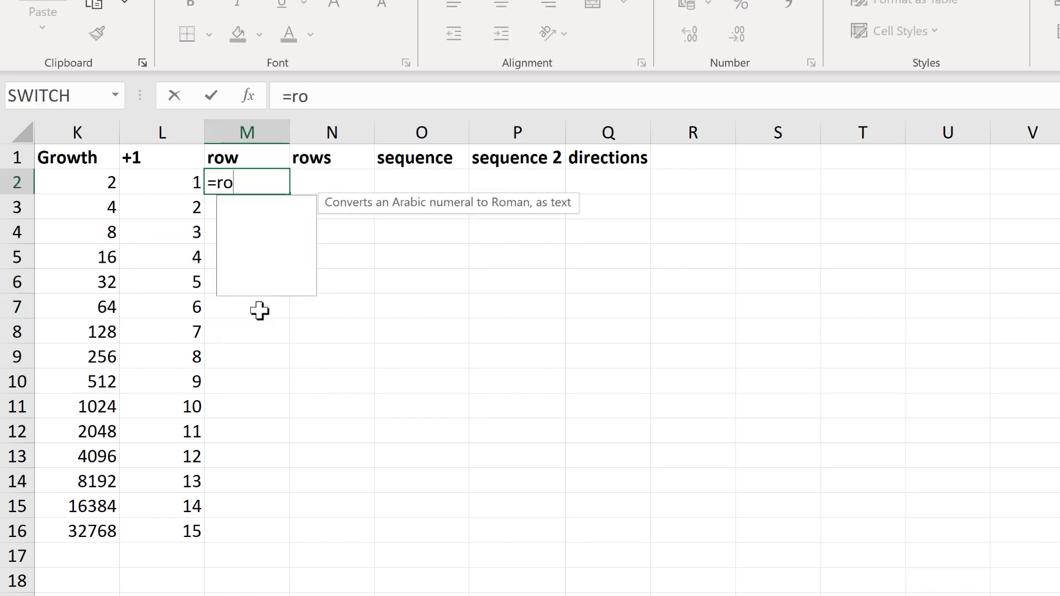
text(w()
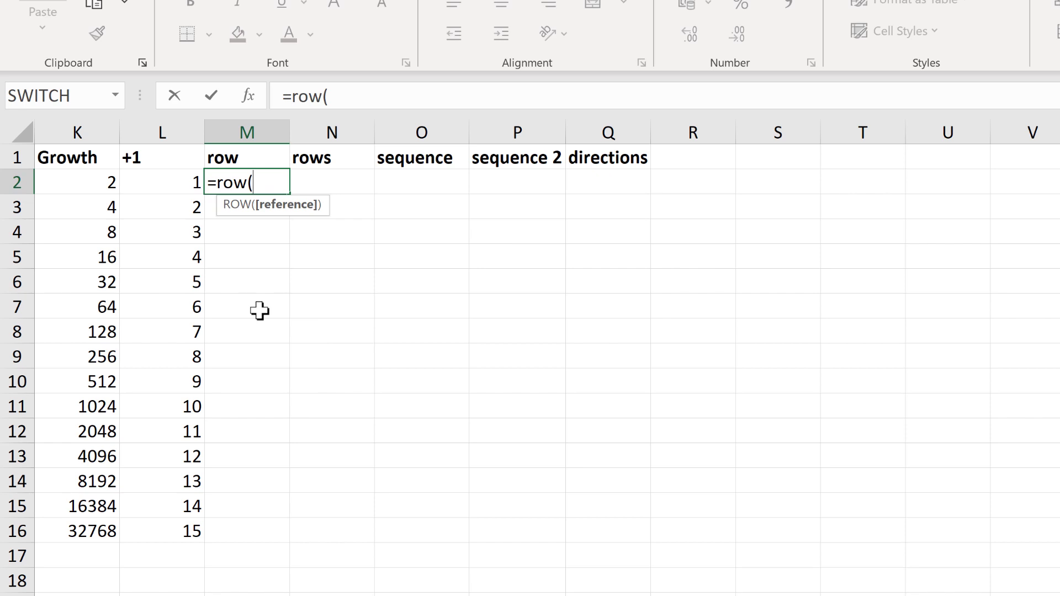
text(k1))
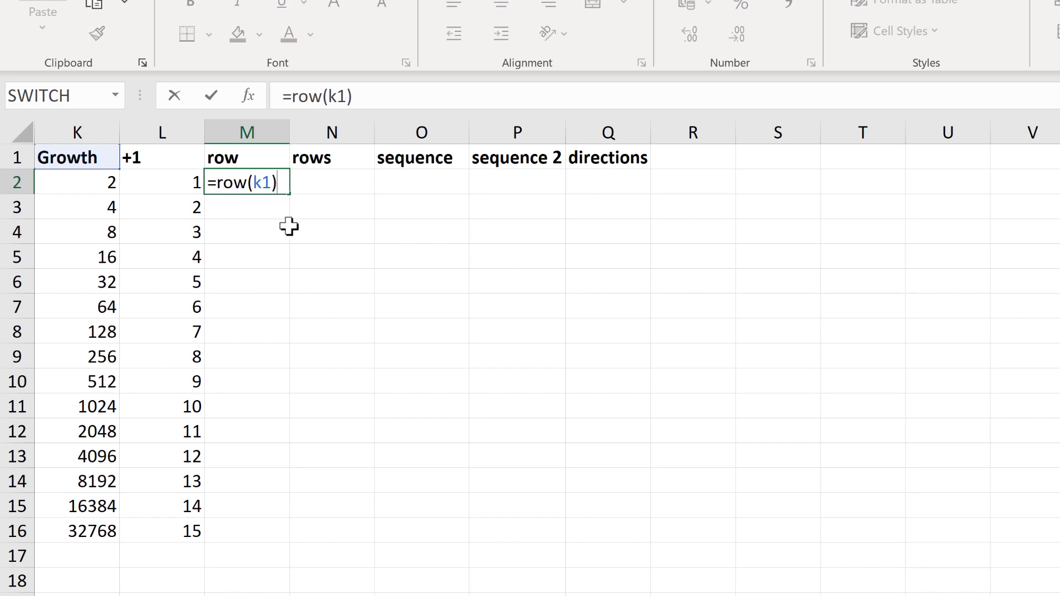
key(Return)
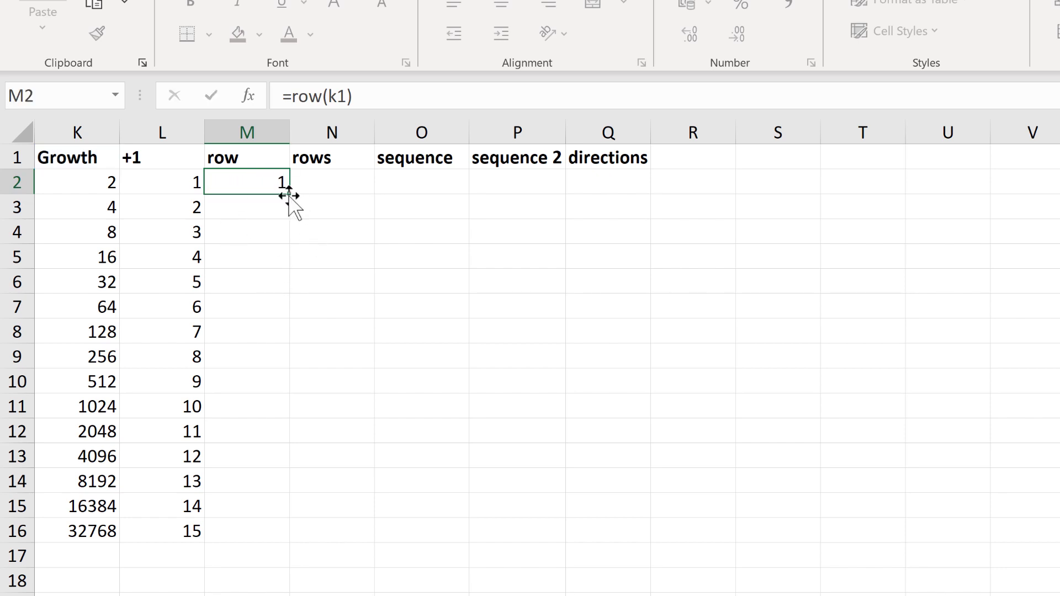
click(274, 181)
double_click(289, 195)
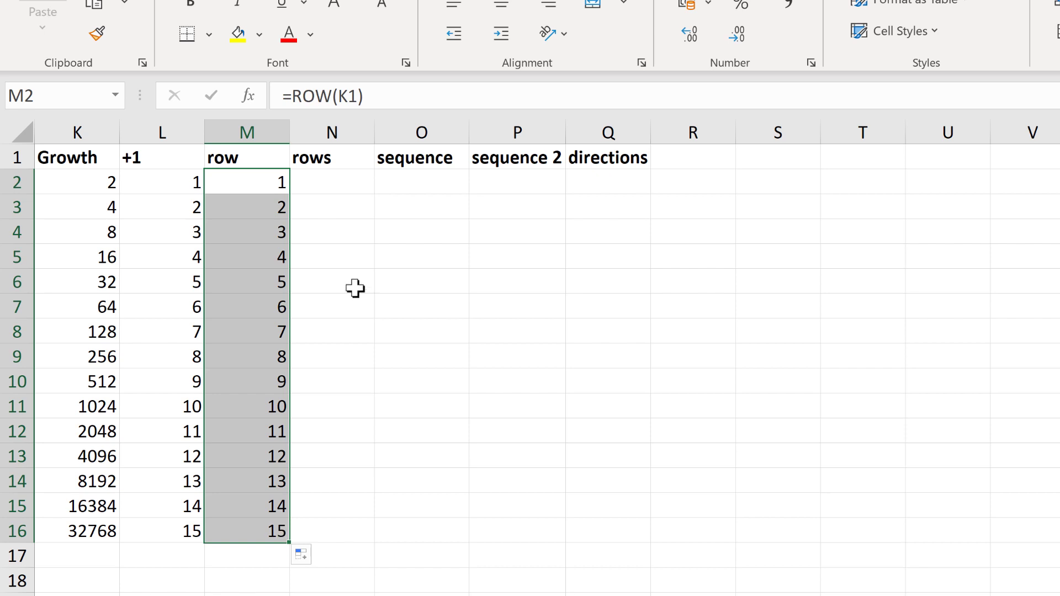
- Inspect the ROW formulas in M3 and M4 to check their shifted references
click(262, 213)
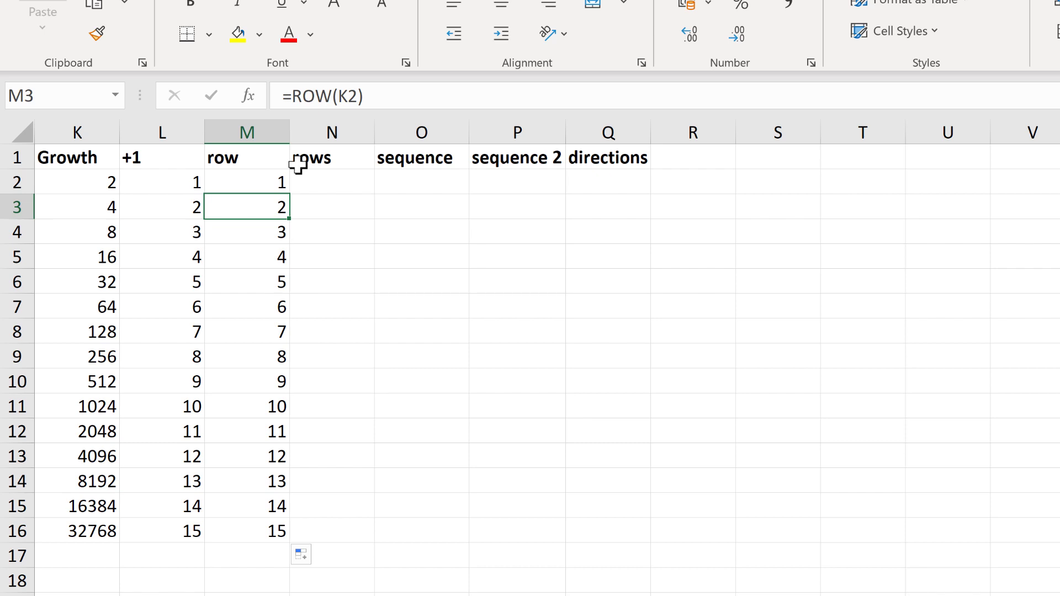
double_click(276, 209)
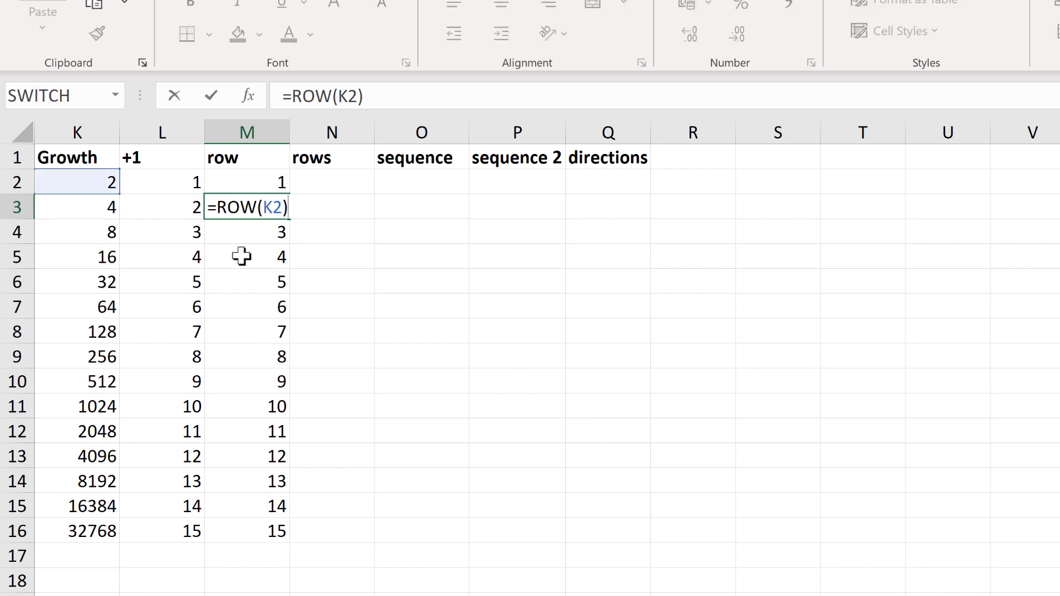
key(Return)
key(F2)
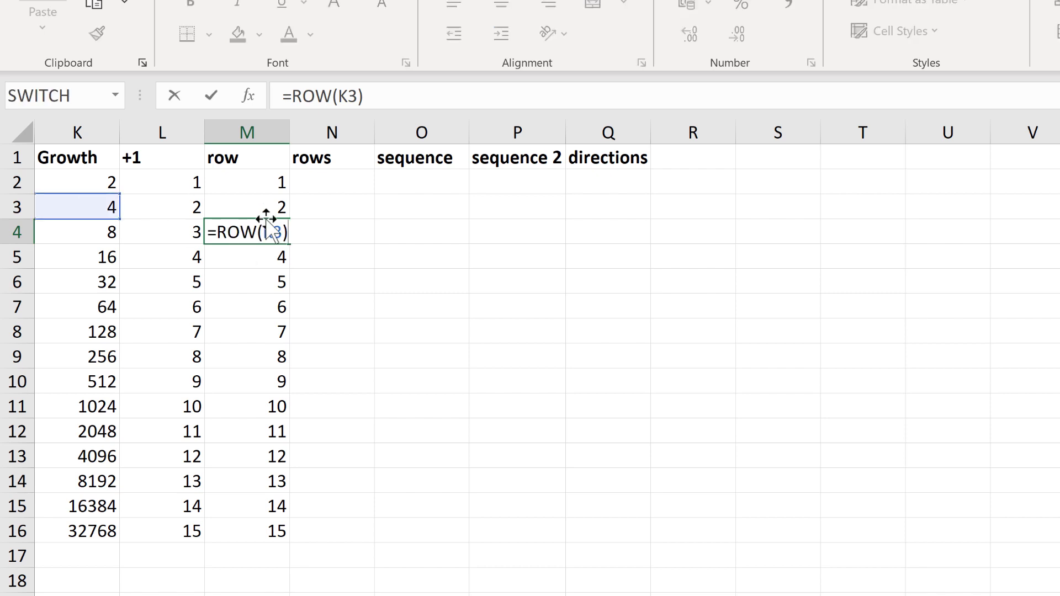
key(Return)
- Enter =ROWS($M$1:M1) in N2 with the first reference locked, and fill it down to N16
click(327, 178)
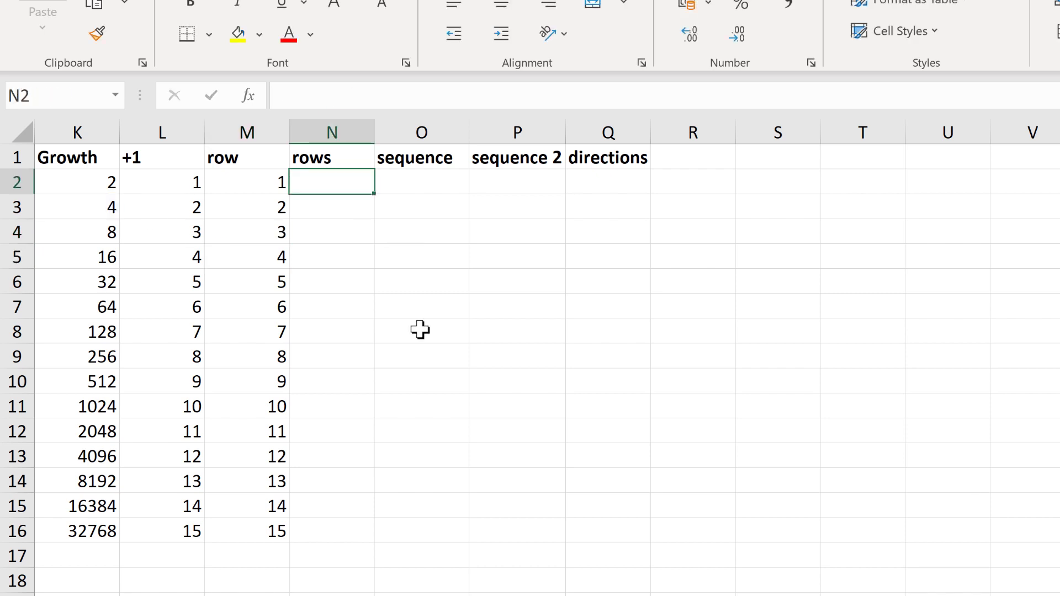
text(=rows)
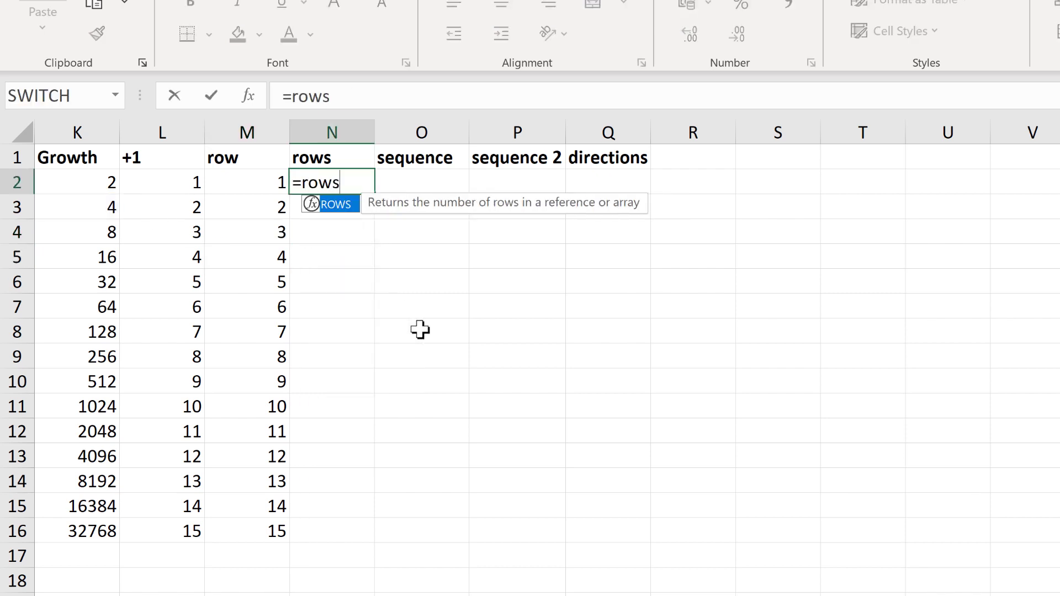
key(Tab)
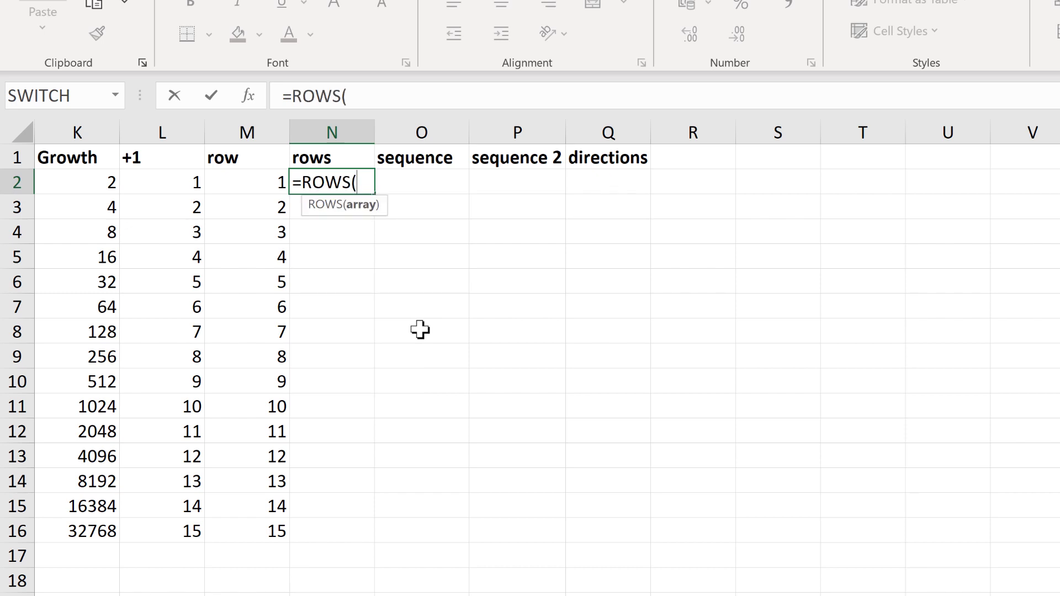
text(m1:m1))
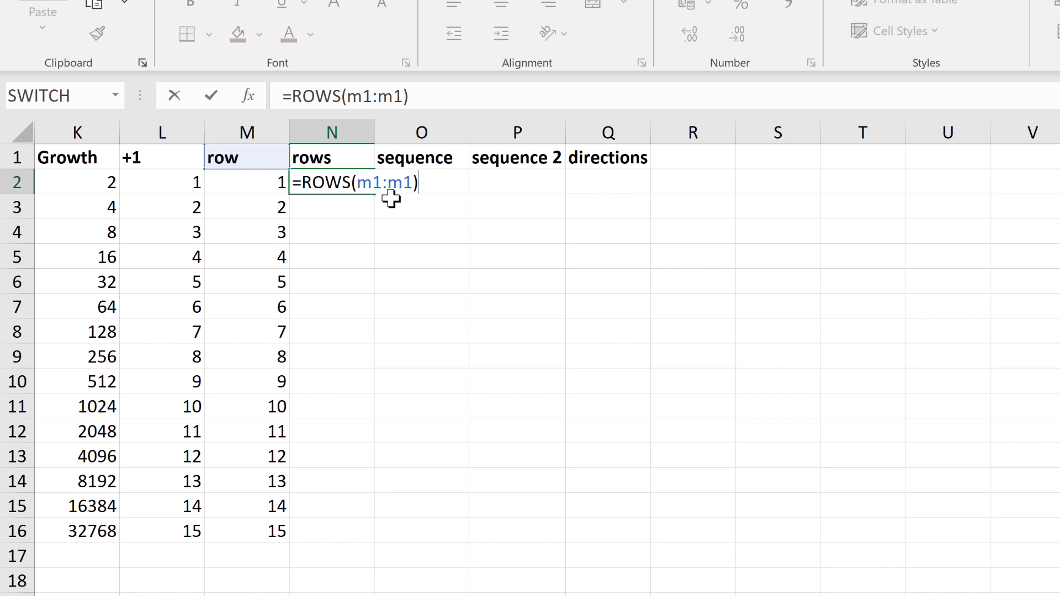
click(374, 188)
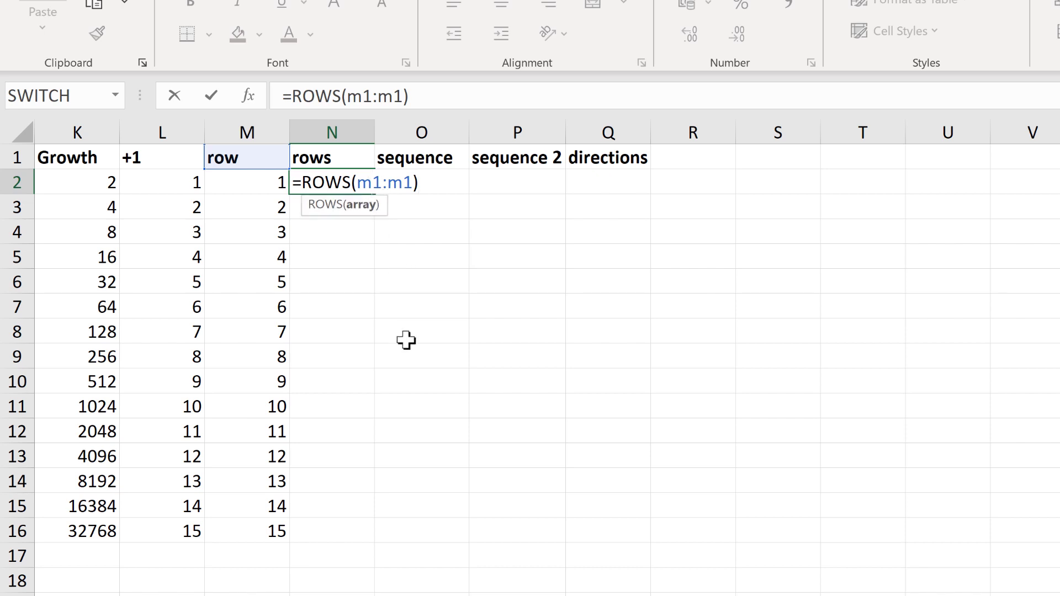
key(F4)
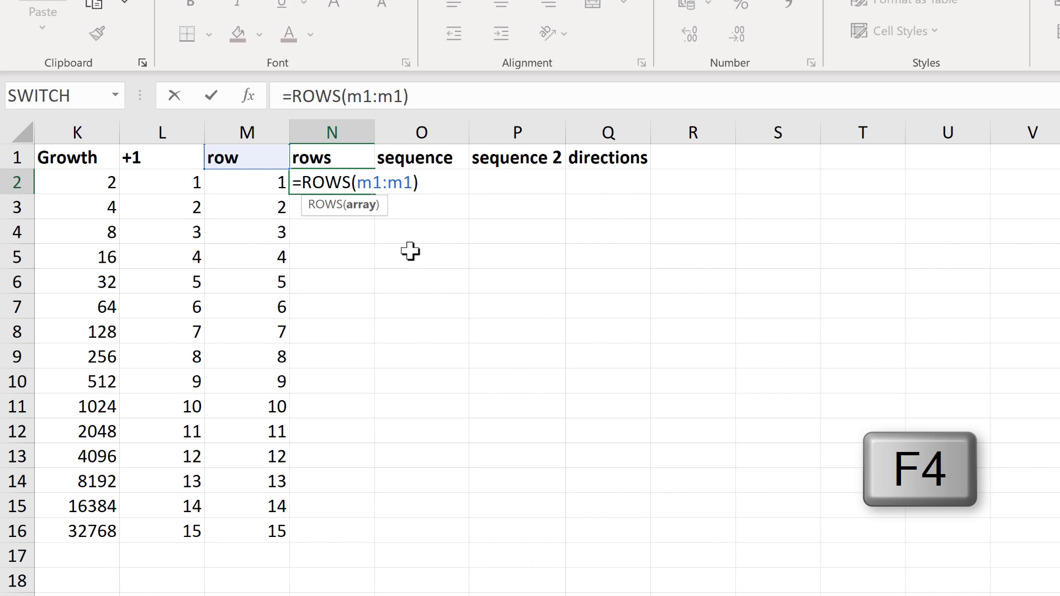
key(F4)
click(382, 187)
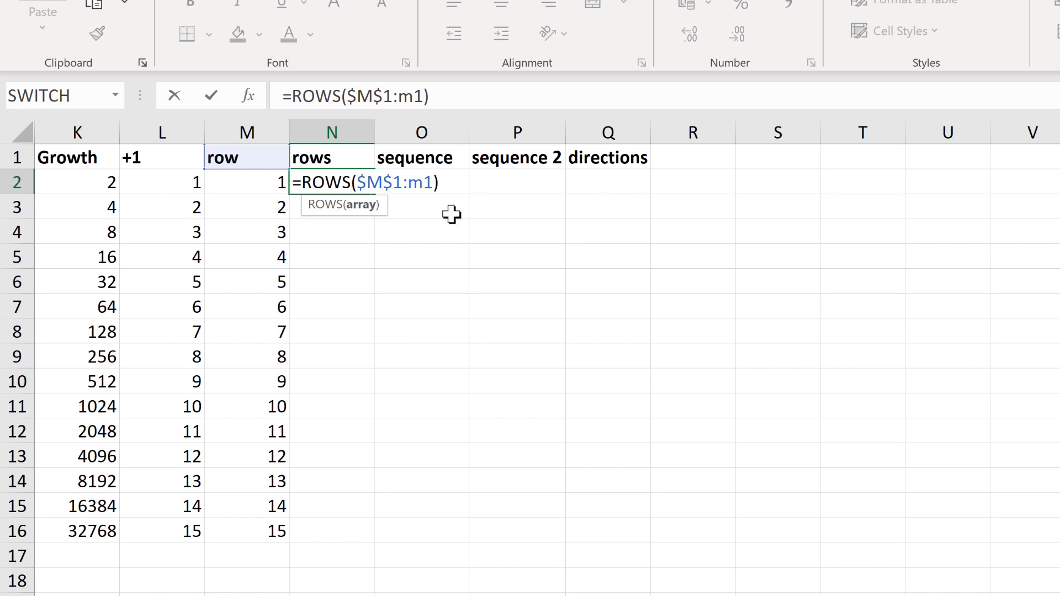
key(Return)
click(363, 184)
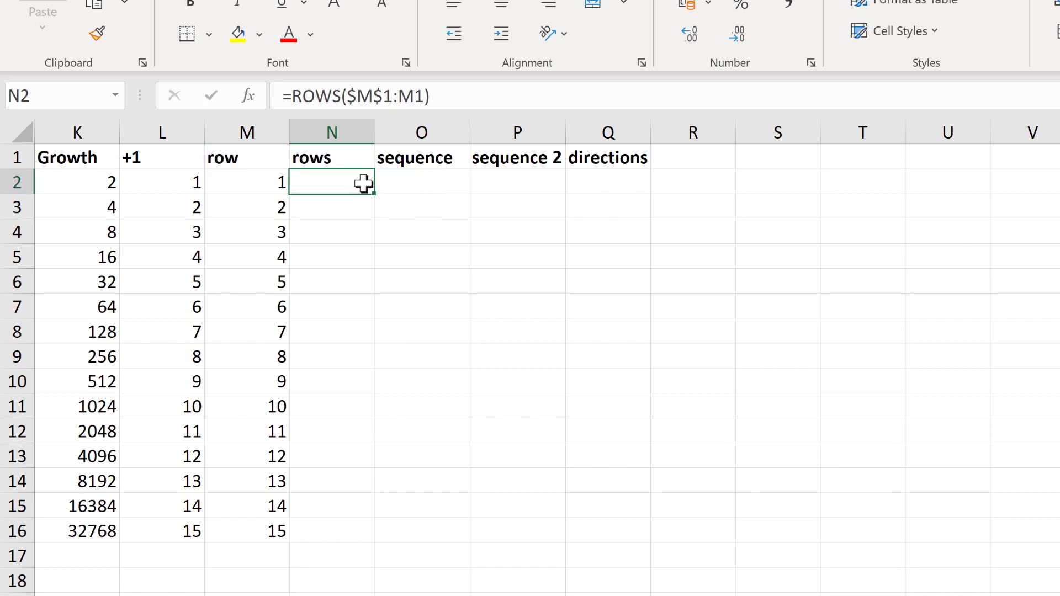
double_click(370, 193)
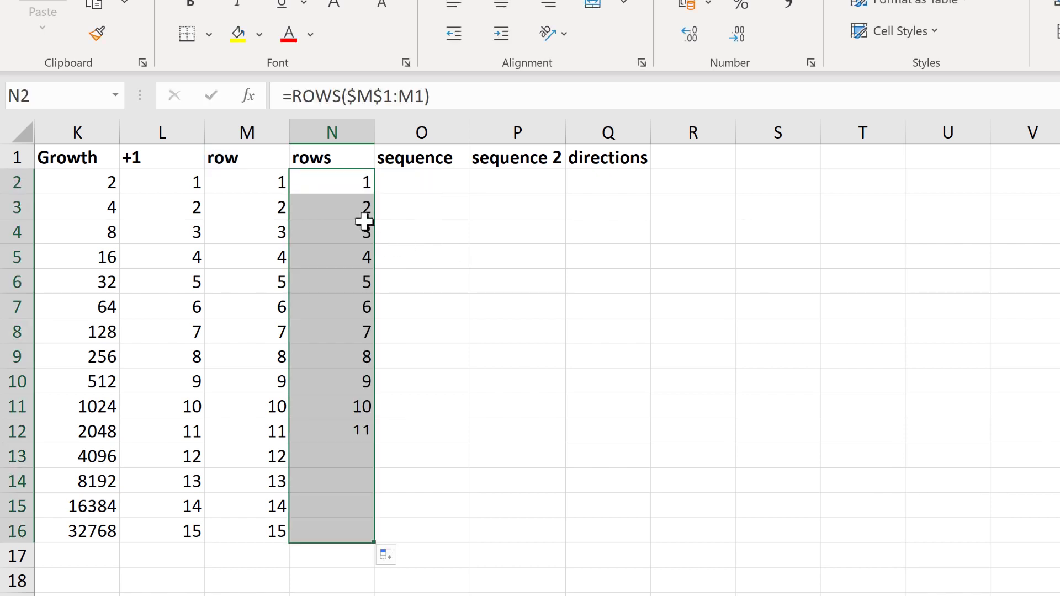
- Inspect the ROWS formulas in N2 through N5 to see the range expand each row
click(353, 182)
key(F2)
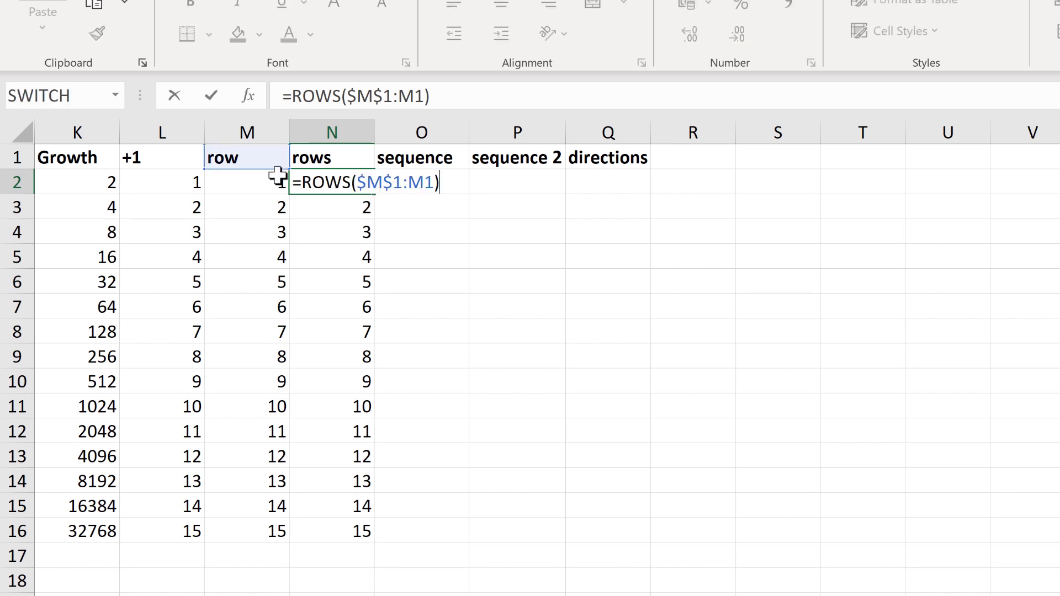
key(Return)
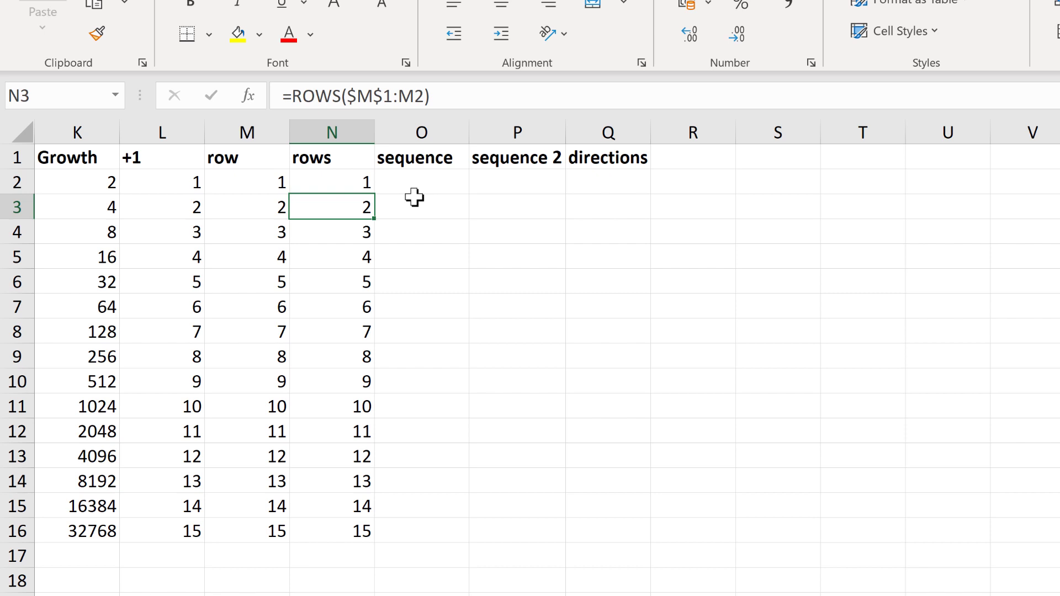
key(F2)
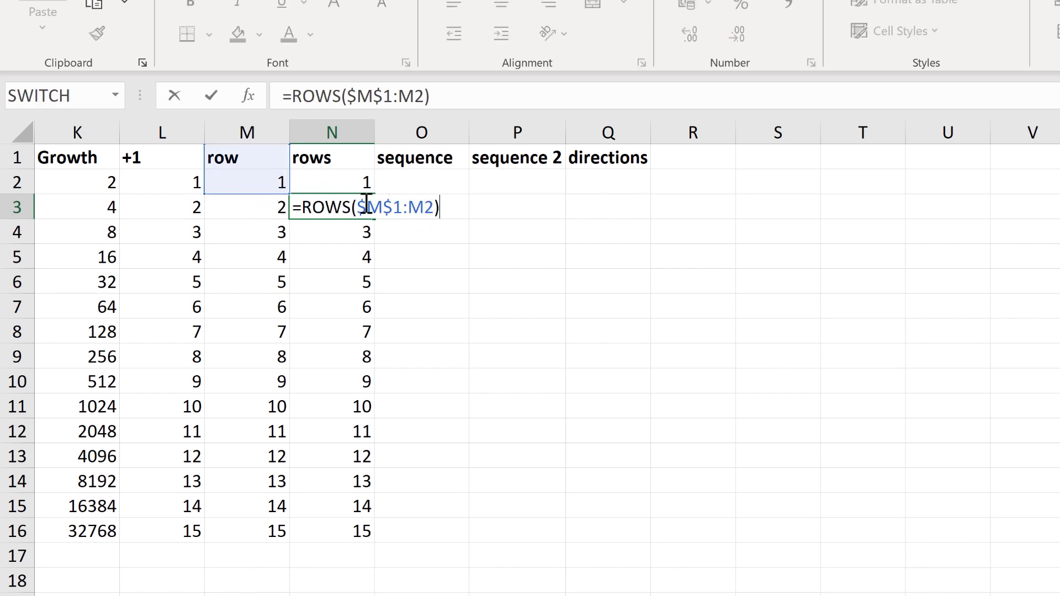
click(426, 208)
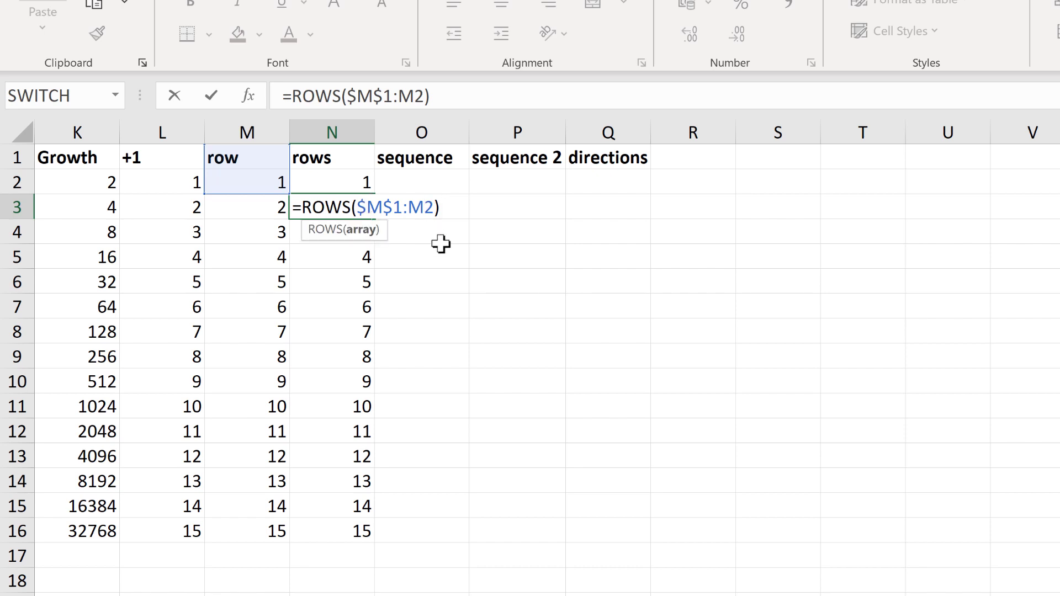
key(Return)
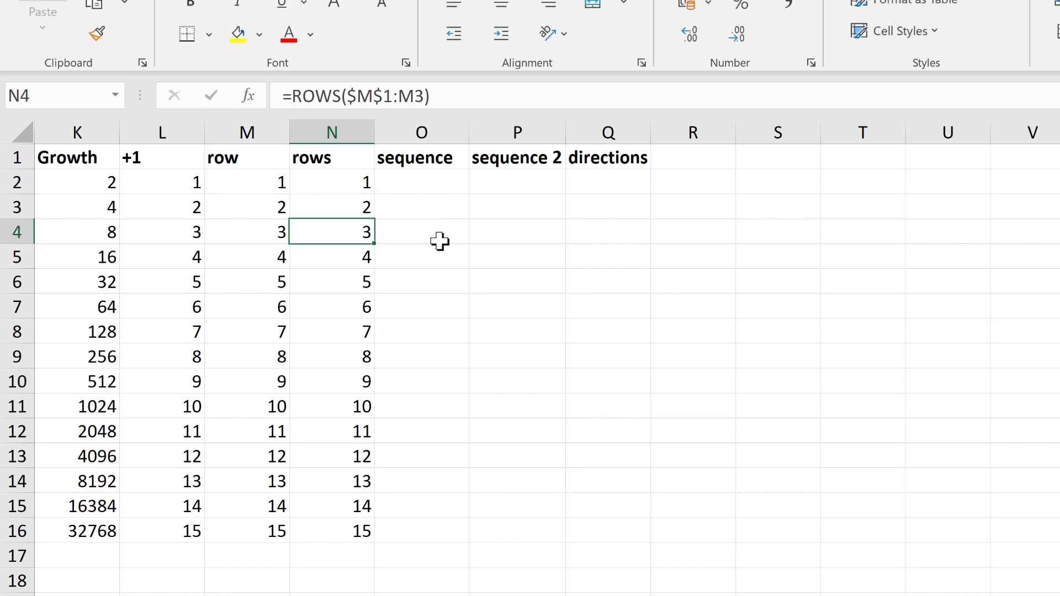
key(F2)
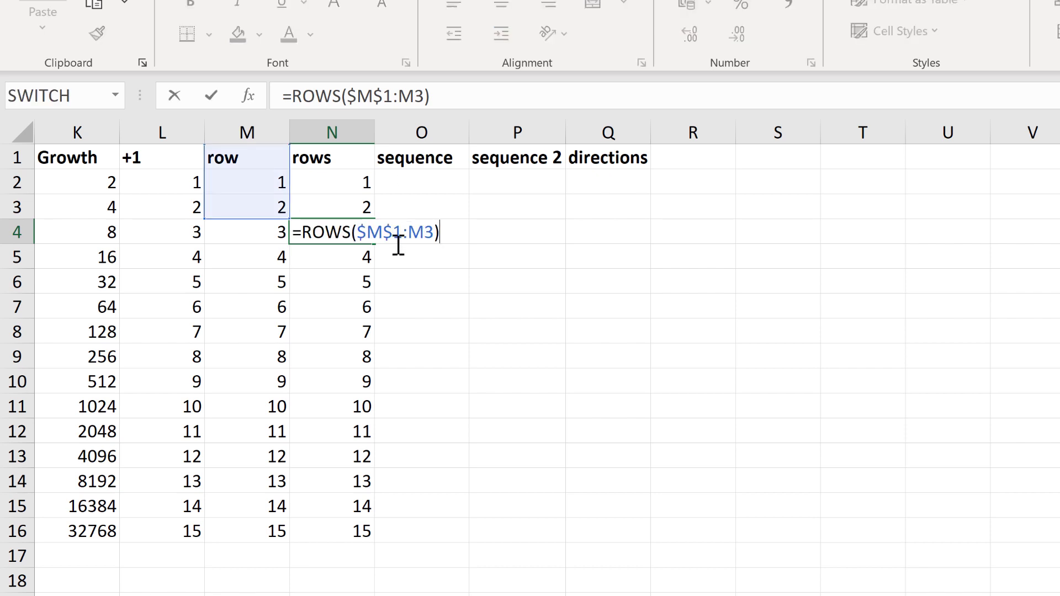
key(Return)
key(F2)
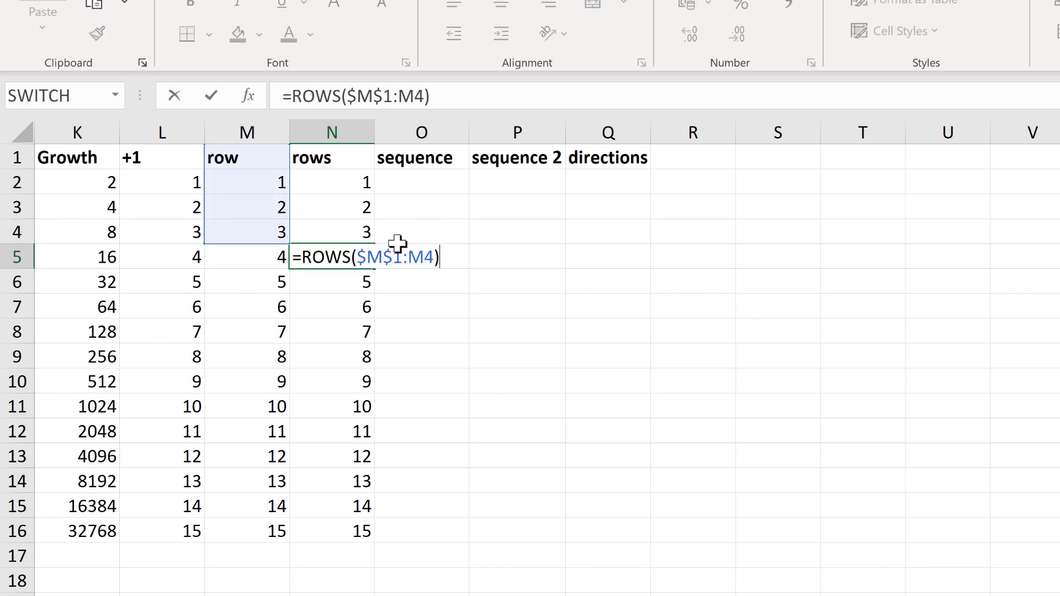
key(Return)
click(347, 186)
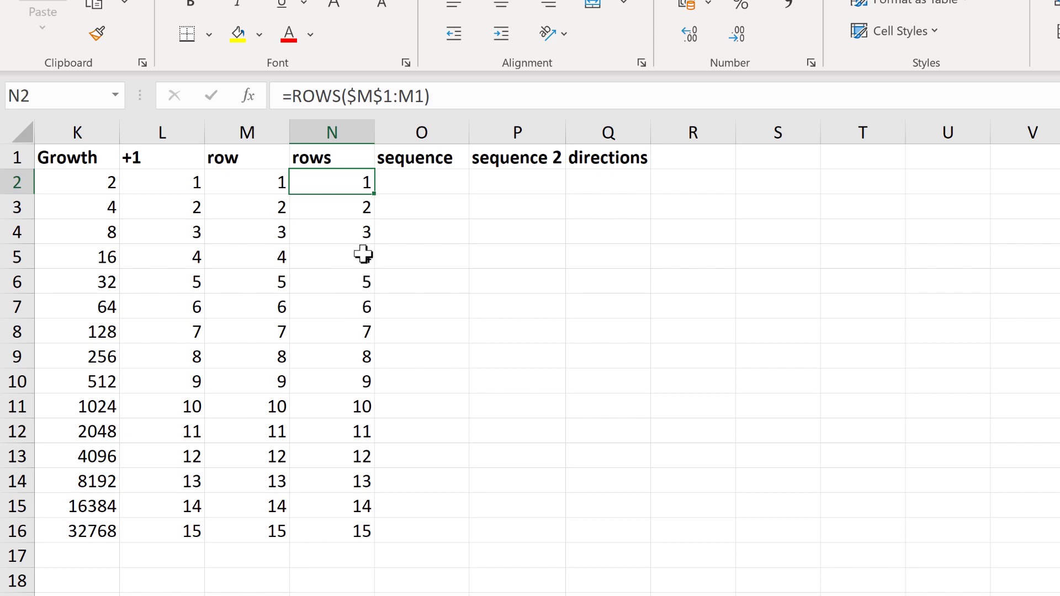
- Subtract 1 in N2's ROWS formula and refill it down to N16
click(461, 94)
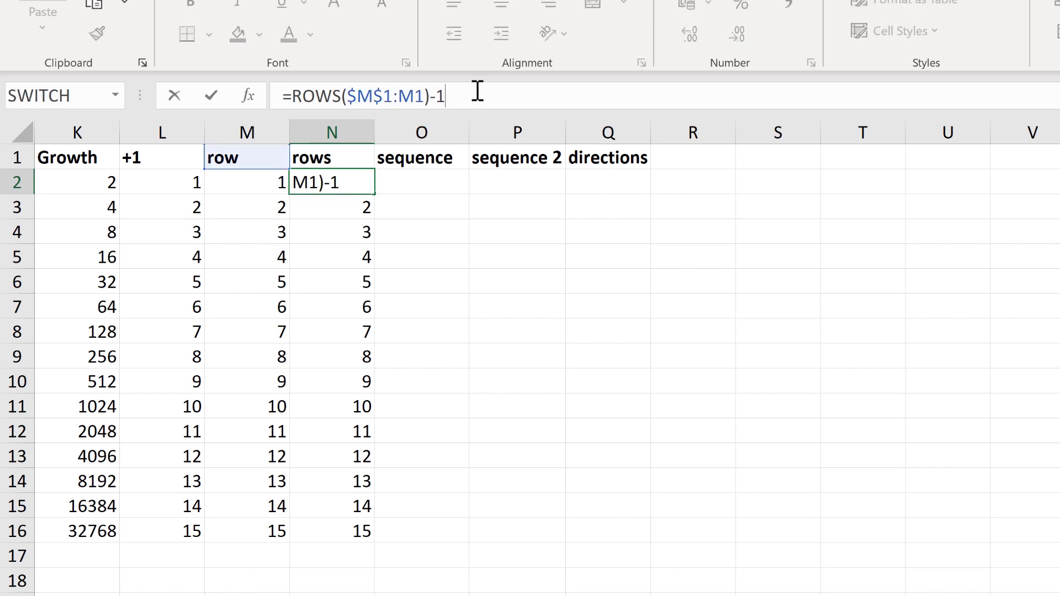
key(Return)
click(358, 185)
double_click(373, 195)
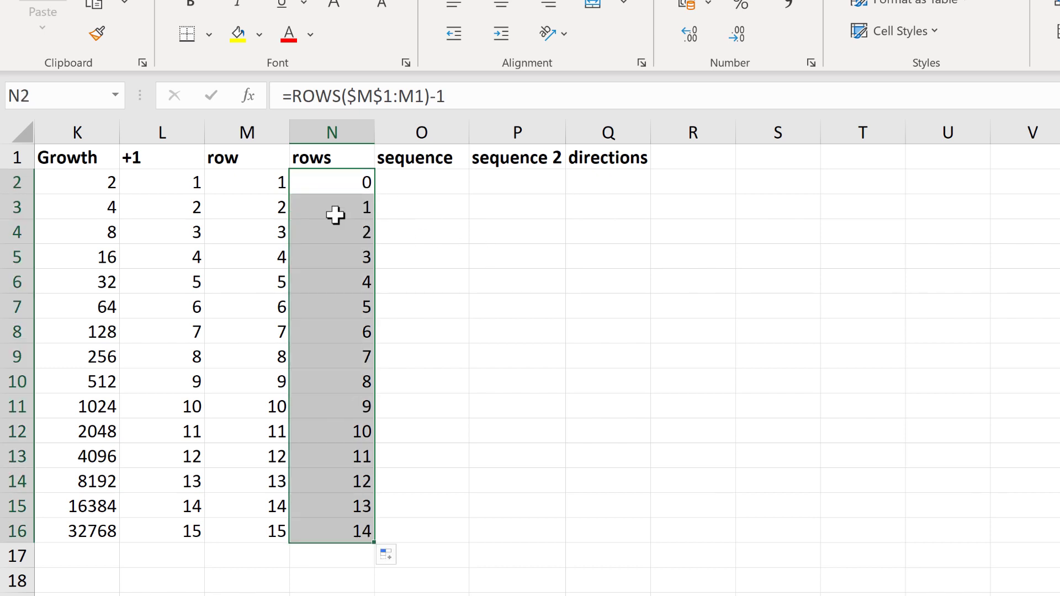
- Wrap N2's formula in parentheses, multiply by 2, and refill down to N16
click(328, 184)
click(293, 97)
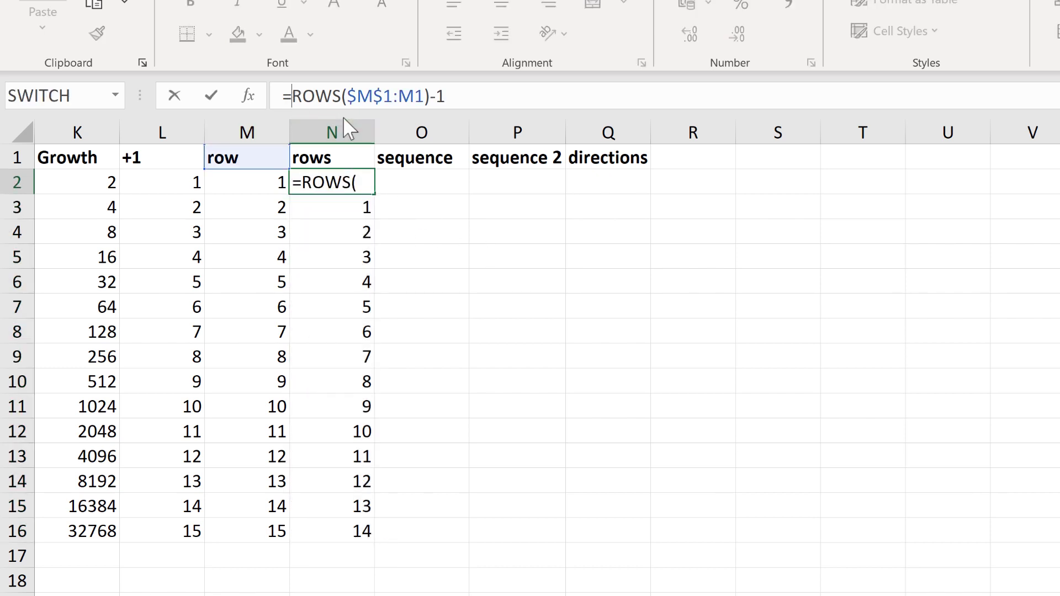
text(()
click(474, 96)
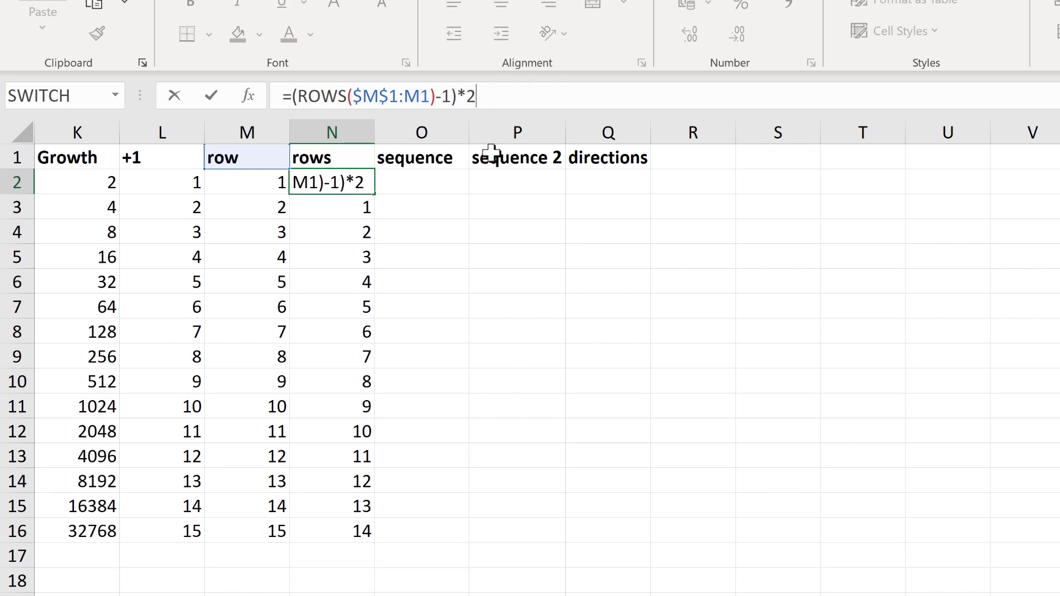
key(Return)
click(359, 184)
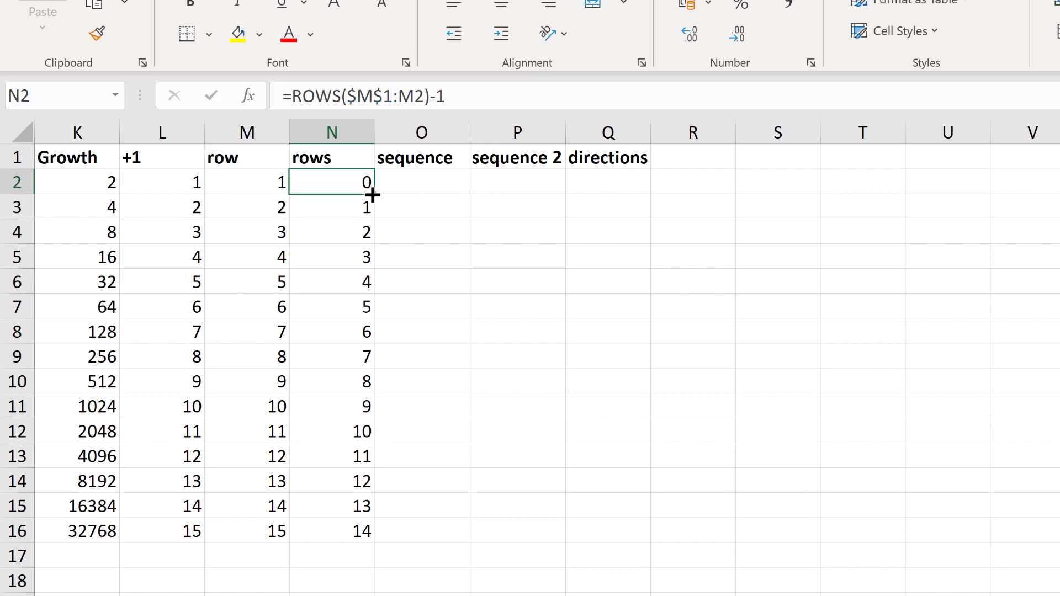
double_click(373, 194)
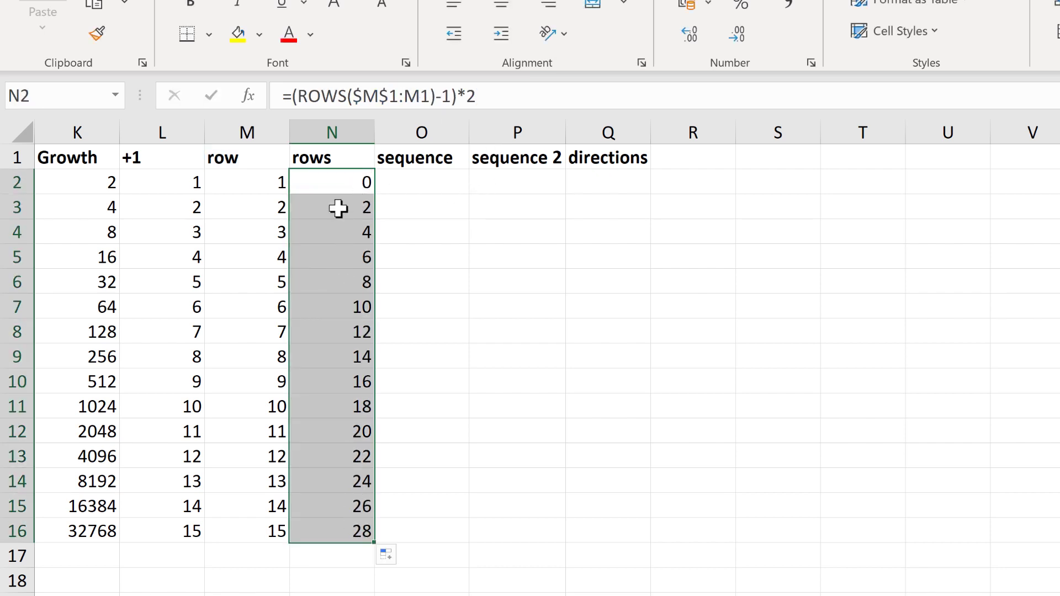
- Append +10 to N2's formula and refill N2:N16 so it runs 10 to 38 by 2
click(344, 189)
click(579, 104)
text(+10)
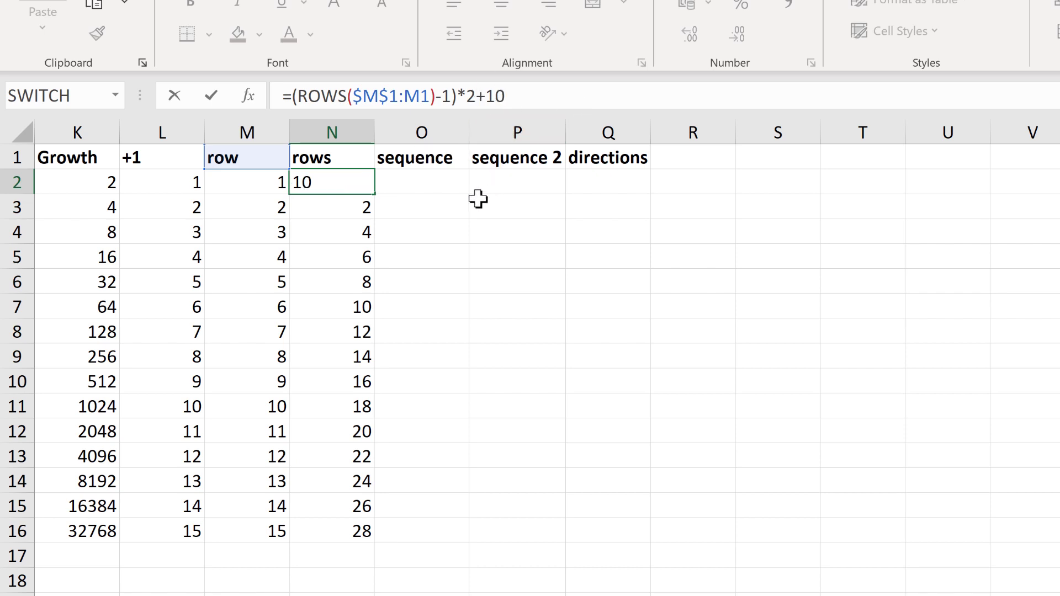
key(Return)
click(359, 185)
double_click(377, 197)
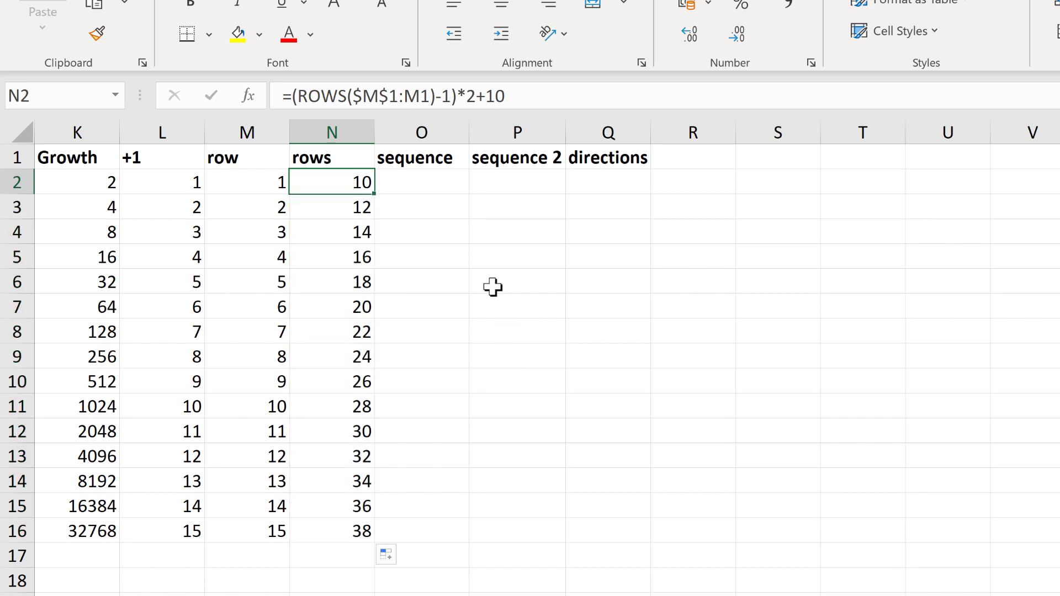
click(439, 185)
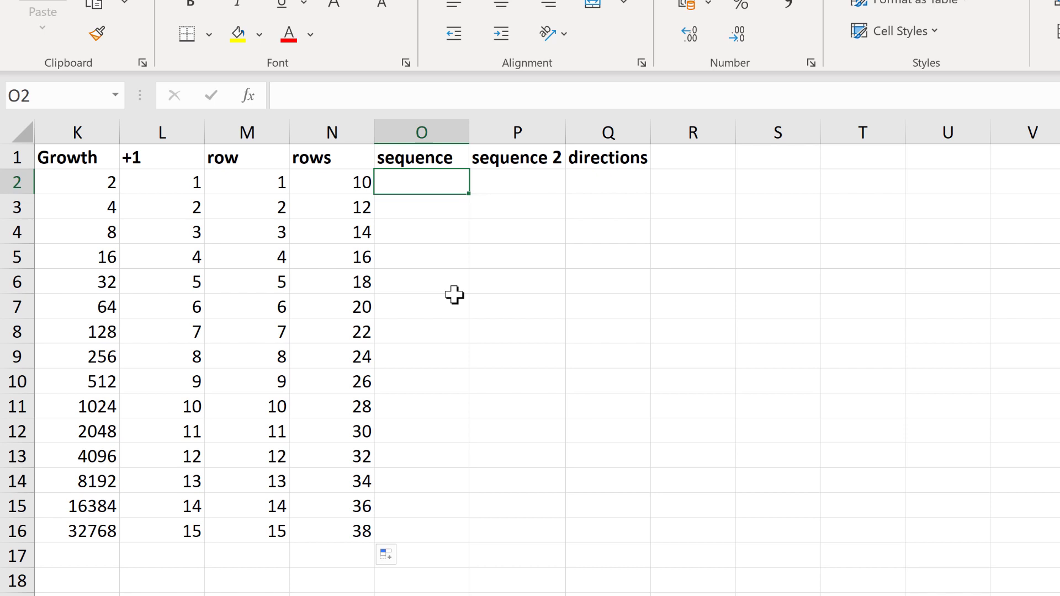
- Enter =SEQUENCE(15) in O2 to spill 1 through 15 down the column
text(=s)
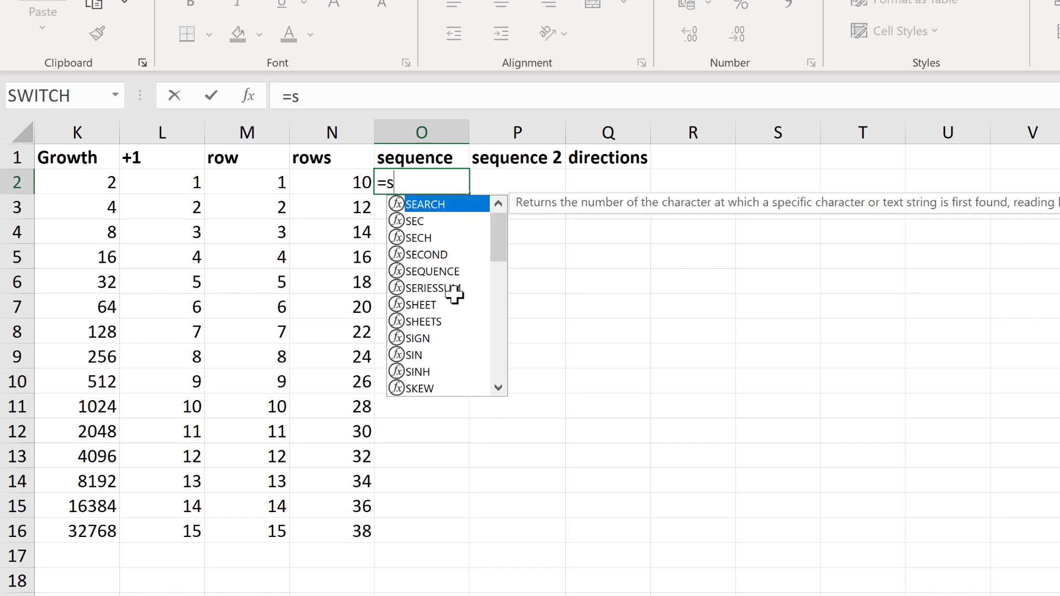
text(eq)
key(Tab)
text(15))
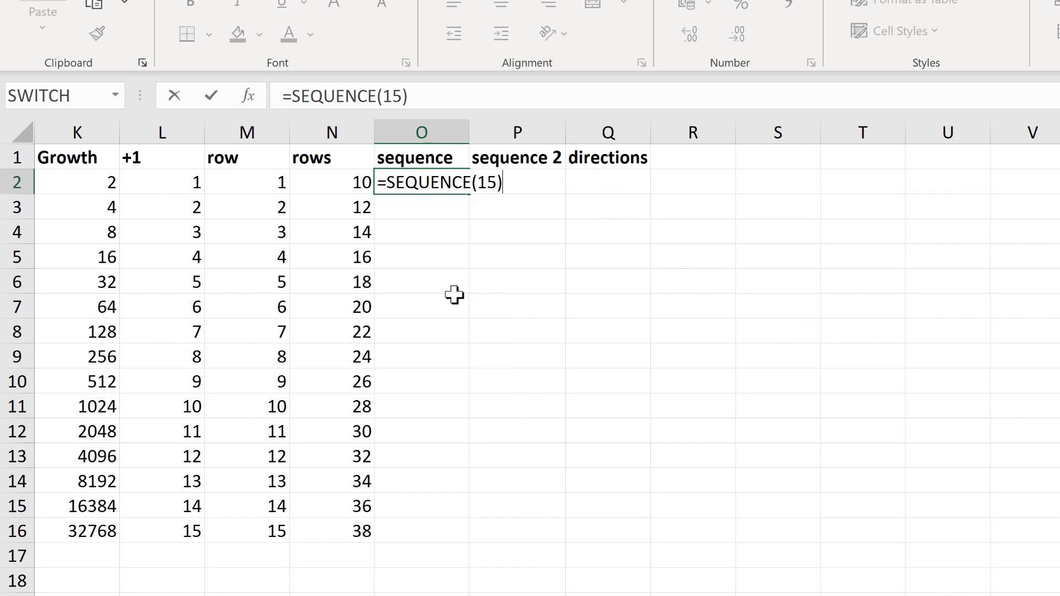
key(Return)
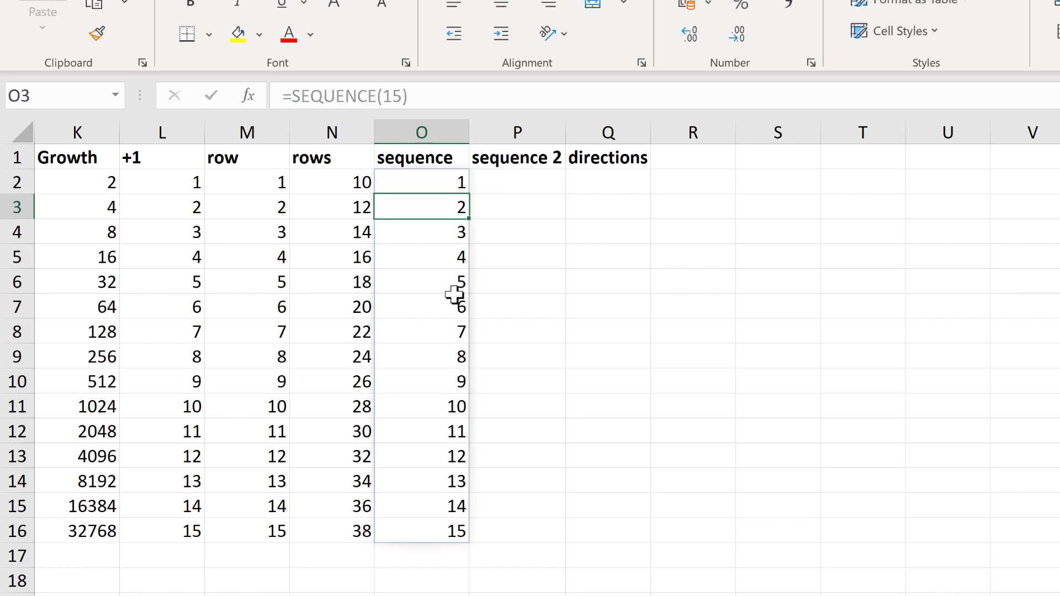
click(431, 186)
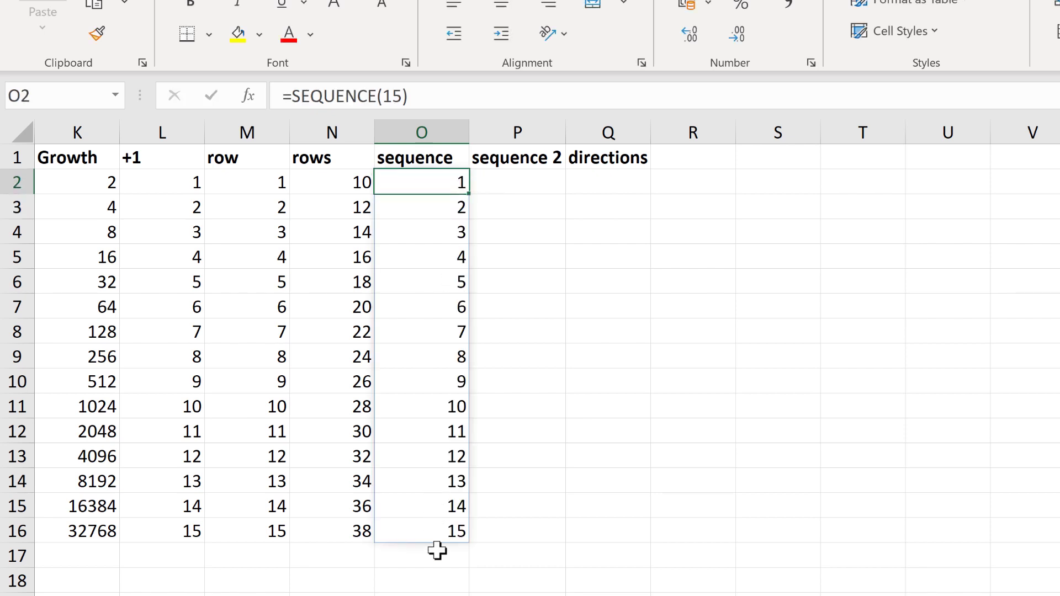
- Enter =SEQUENCE(15,1,10,5) in P2 and check the spilled values 10 to 80
click(535, 182)
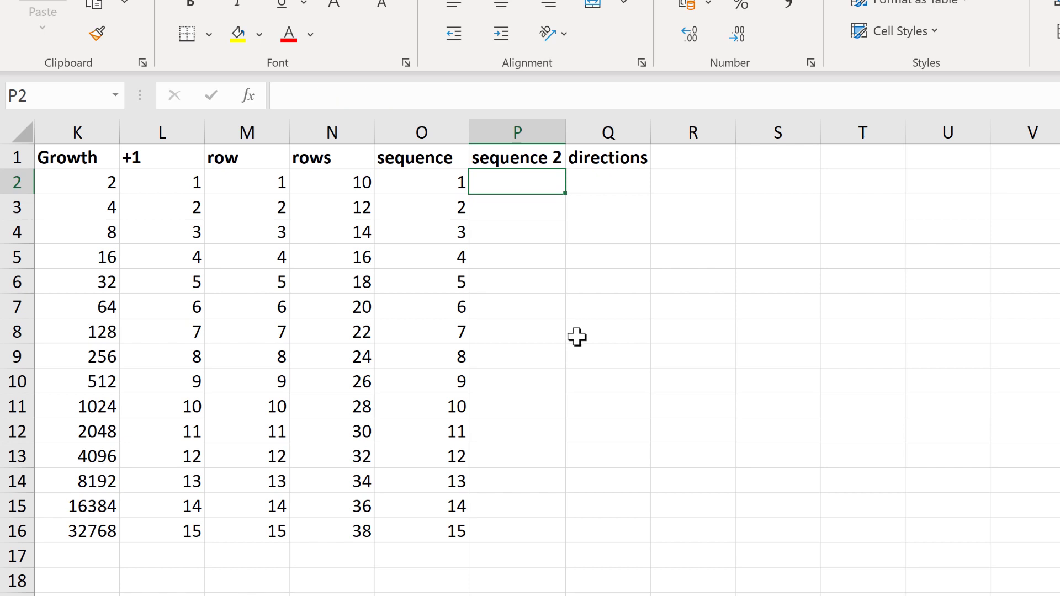
text(=seq)
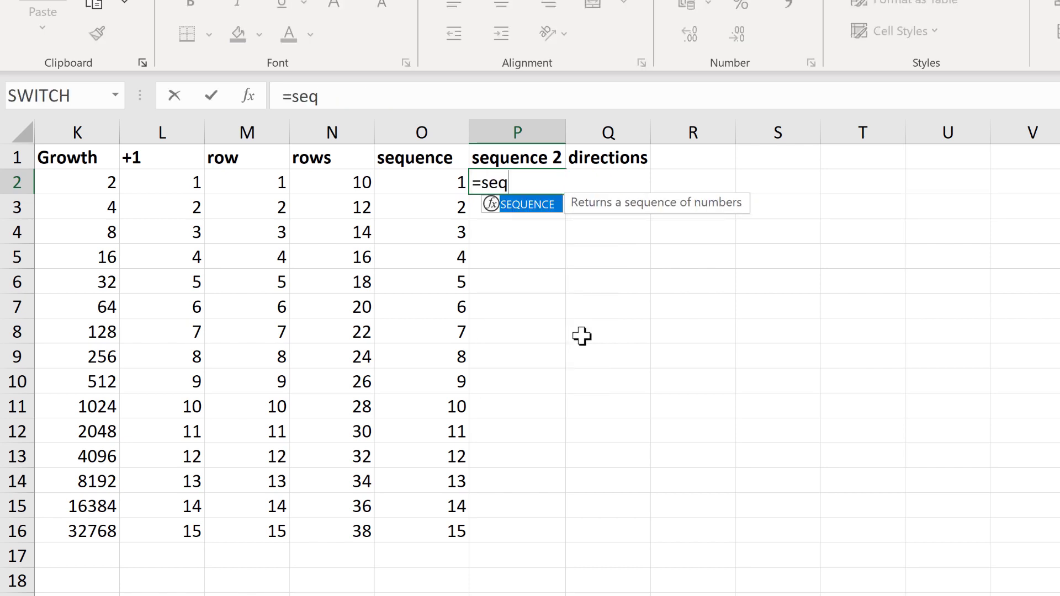
key(Tab)
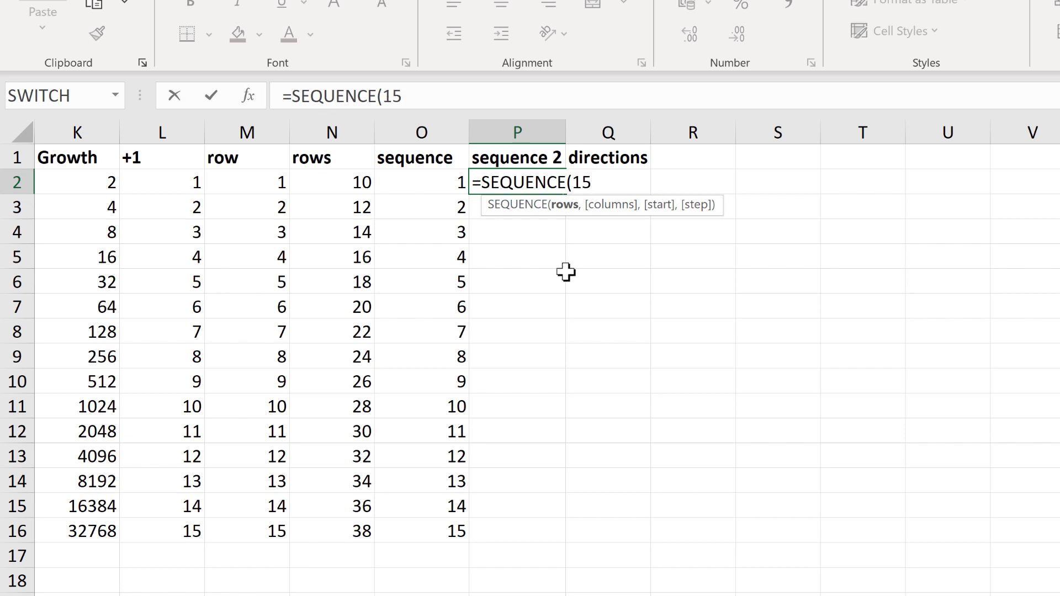
text(,)
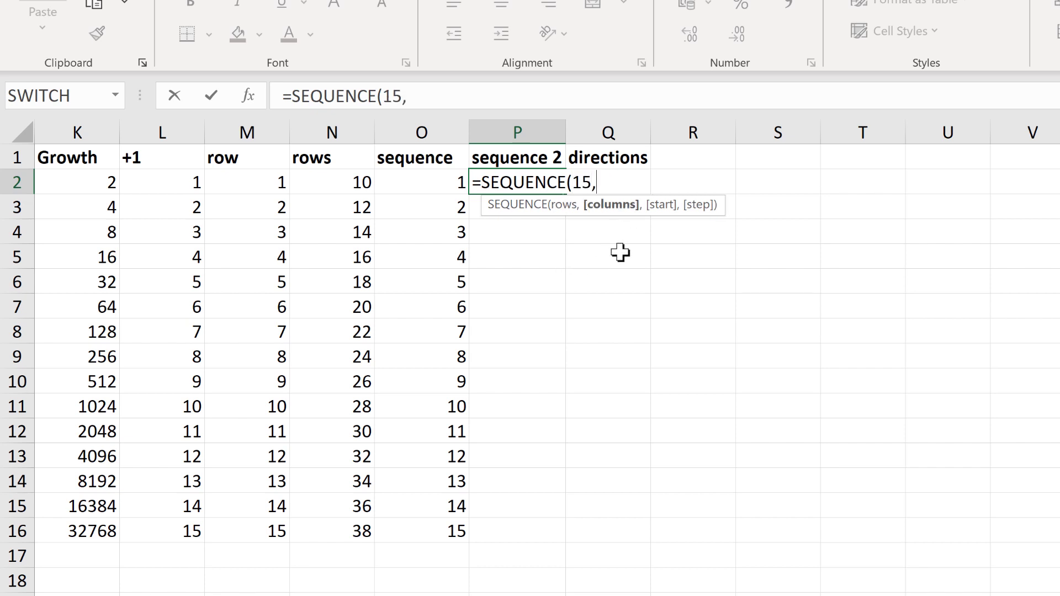
text(1,)
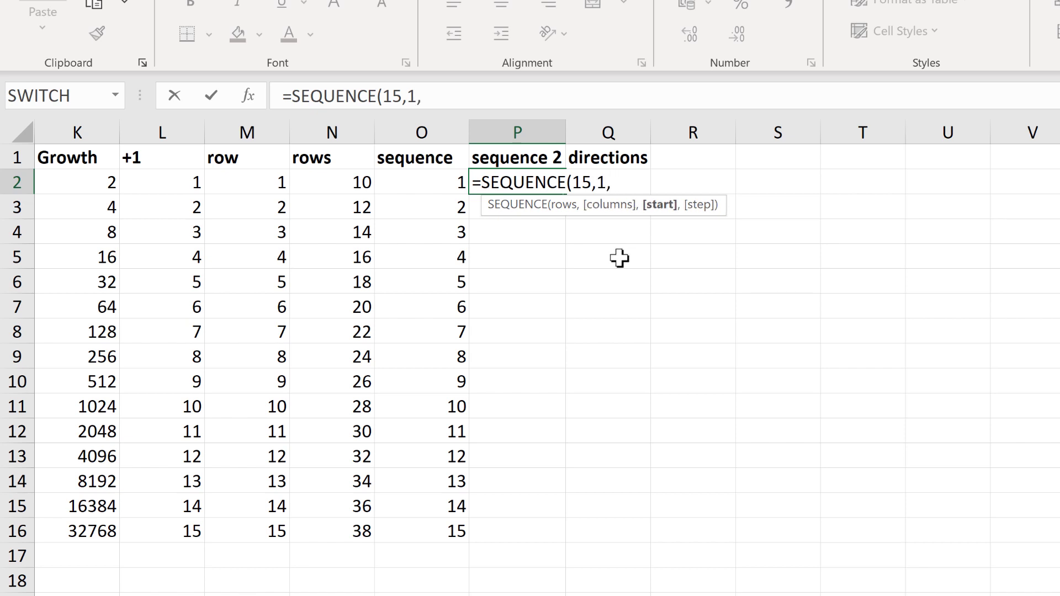
text(10,)
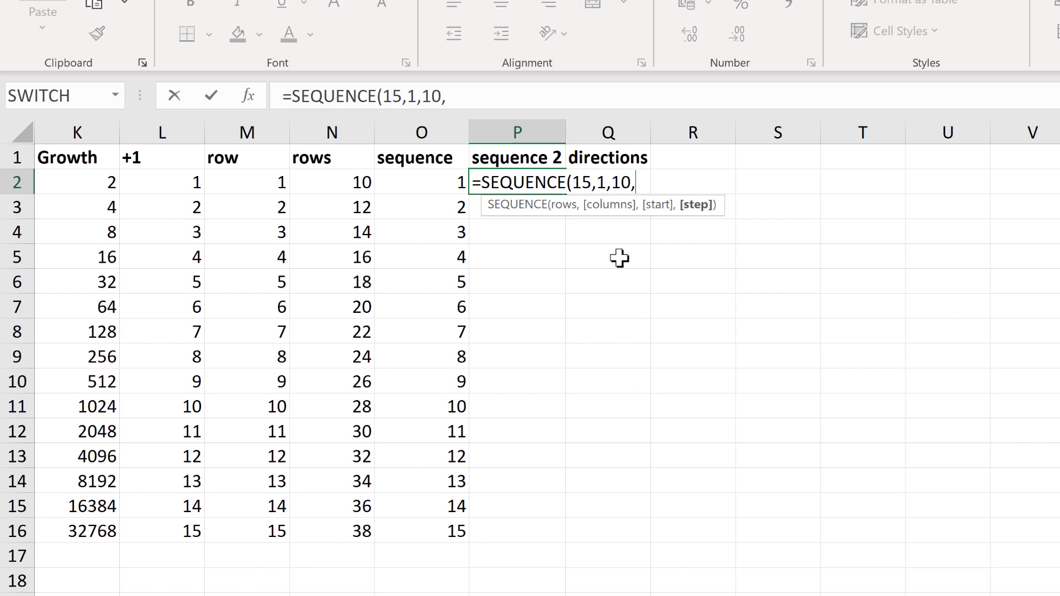
text(5))
key(Return)
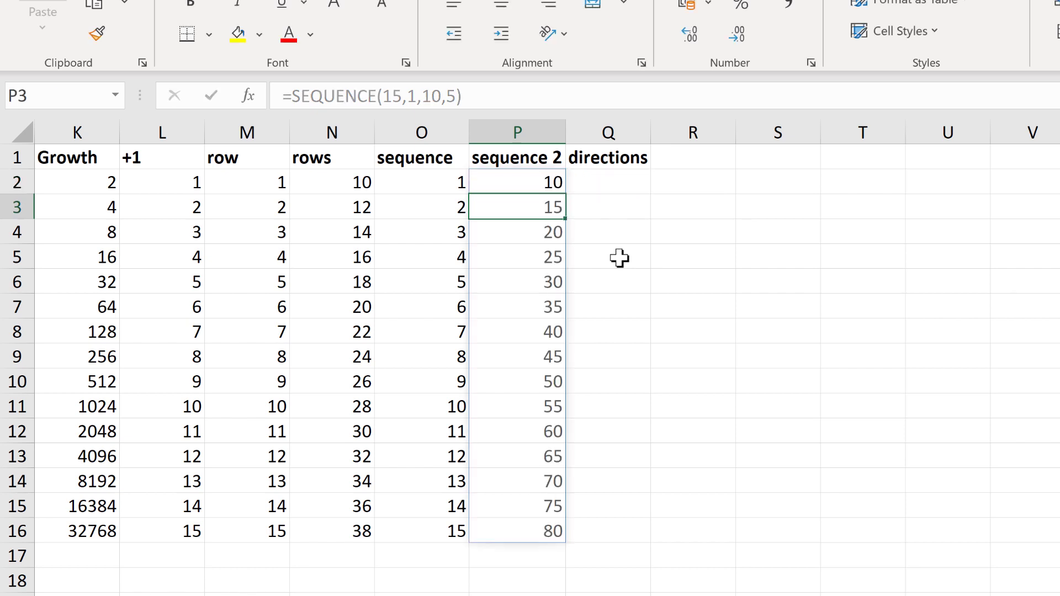
drag(540, 184, 533, 520)
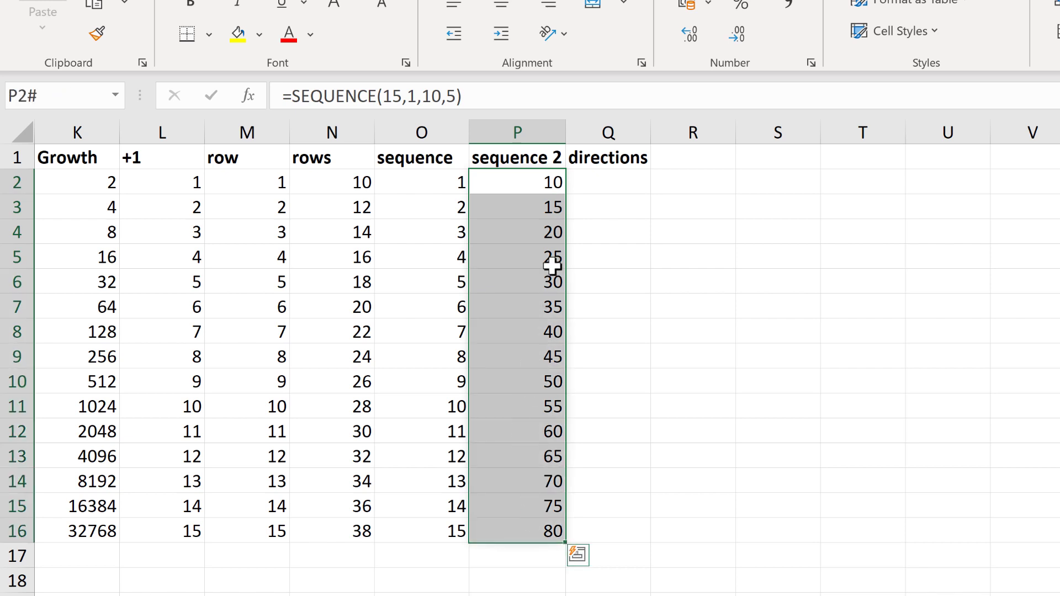
click(551, 188)
click(541, 209)
click(541, 232)
click(539, 255)
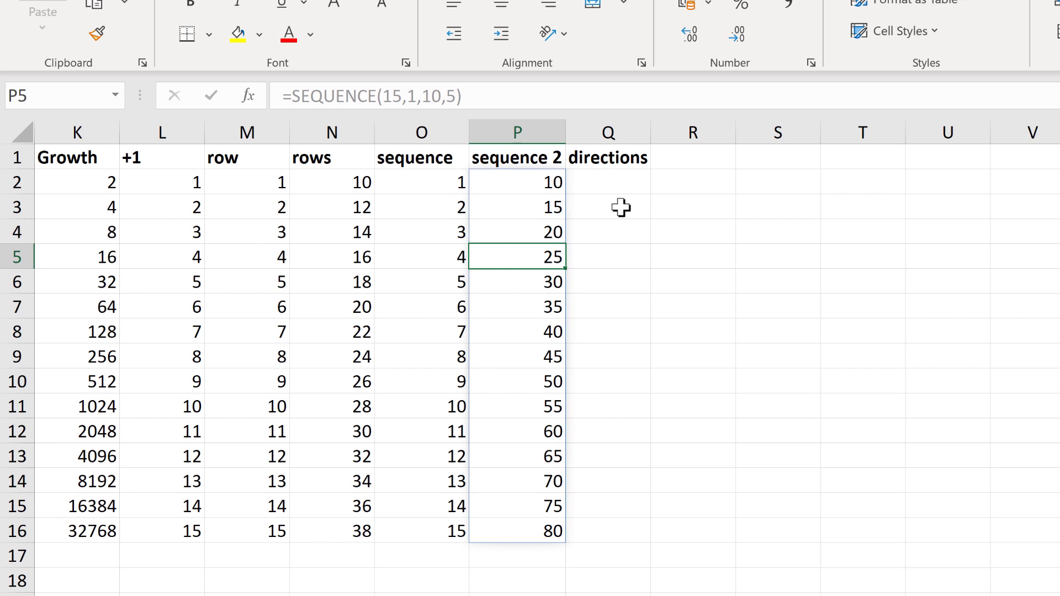
click(806, 205)
- Enter =SEQUENCE(1,10,1,1) in S3 to spill 1–10 across S3:AB3
scroll(898, 434, right, 3)
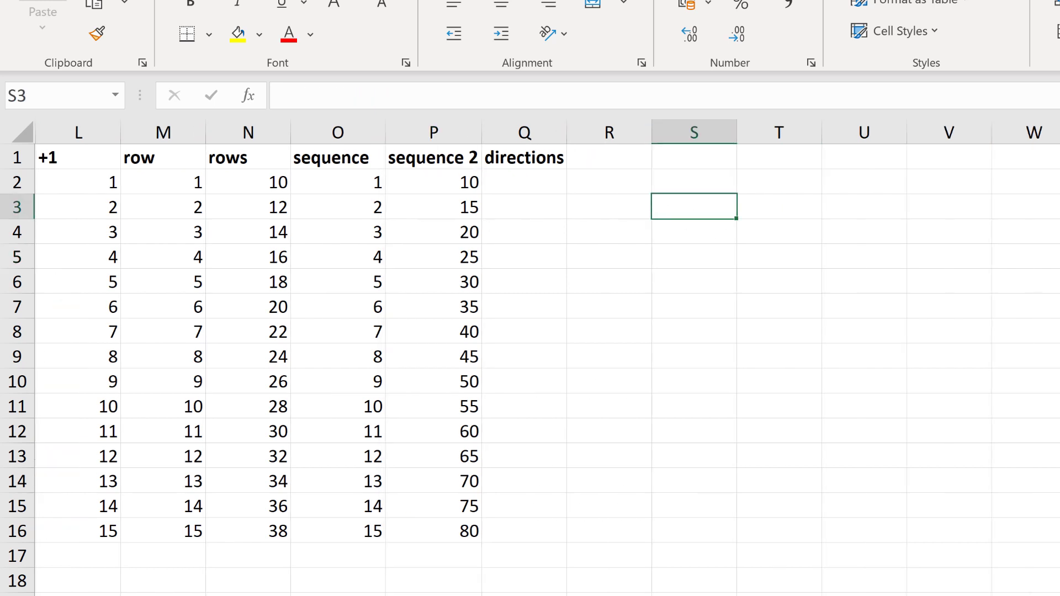
text(=)
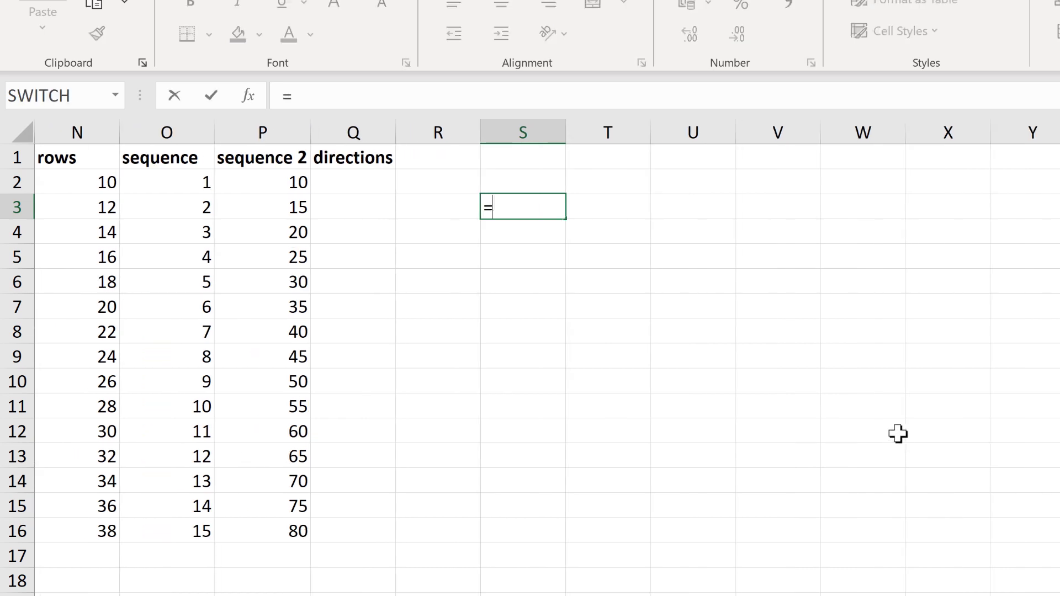
text(seq)
key(Tab)
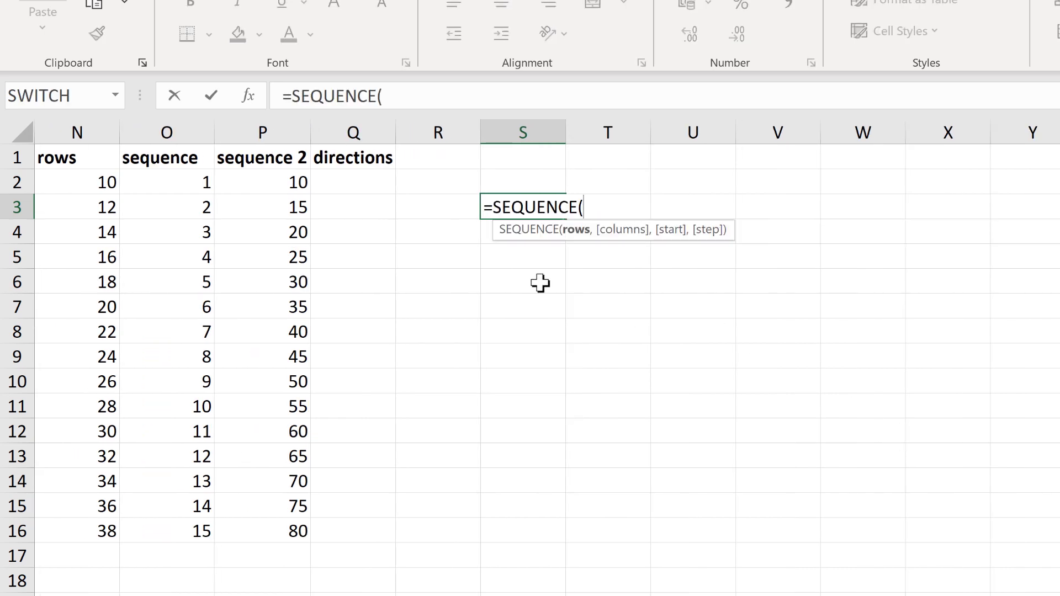
text(1,10,1,)
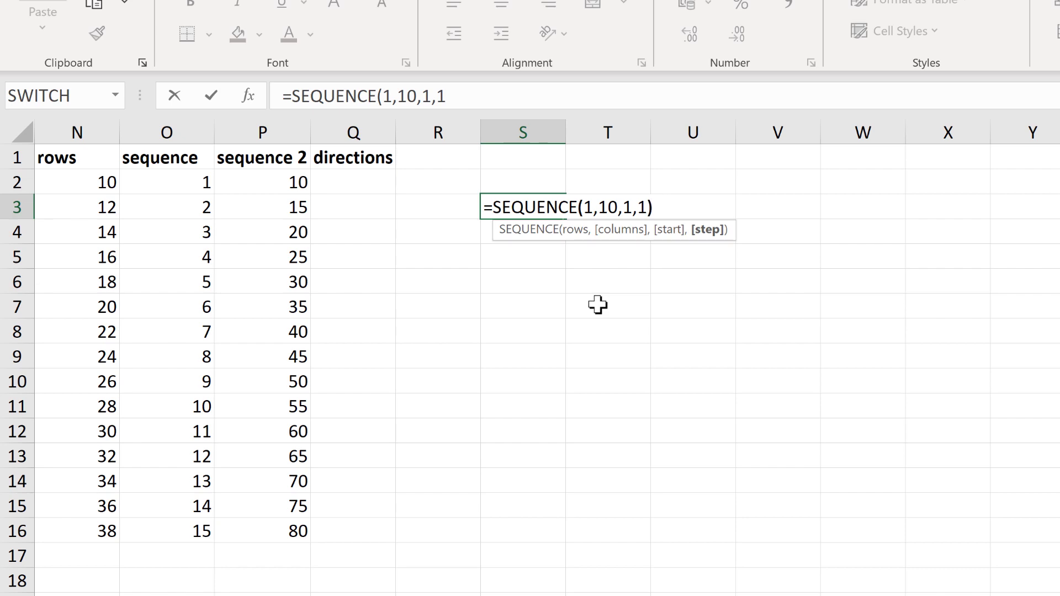
text(1))
key(Return)
click(535, 212)
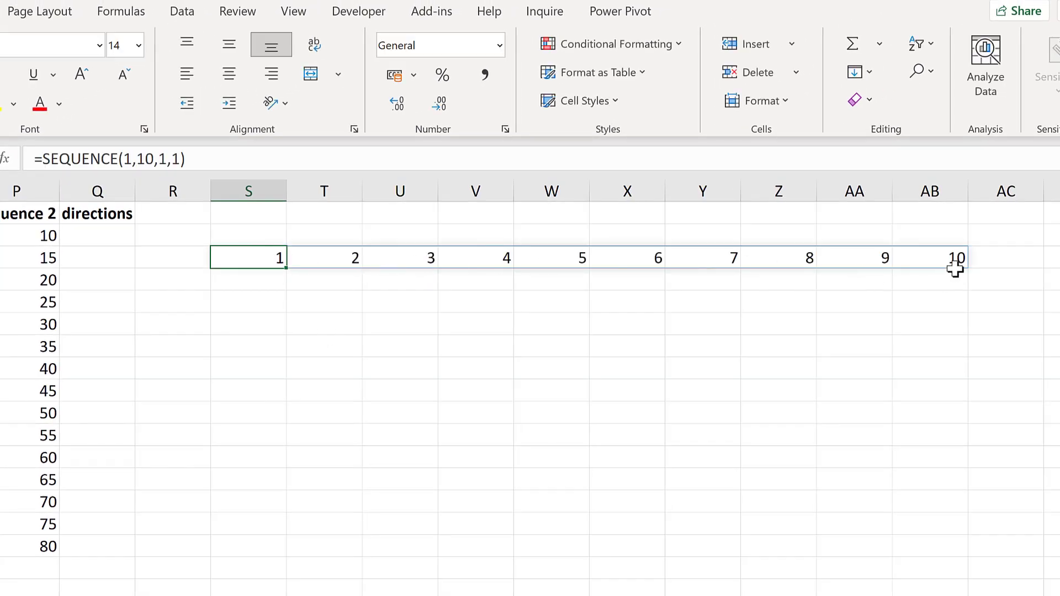
click(266, 281)
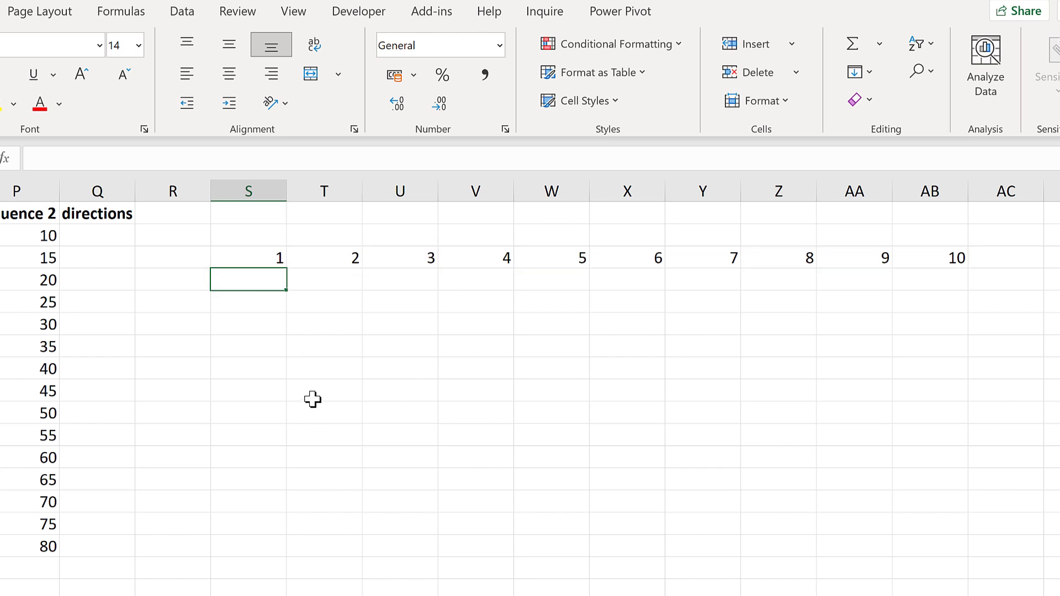
- Put 1 in S4 and fill S4:AB4 as a linear row series with step 1
text(1)
click(275, 407)
drag(270, 281, 902, 281)
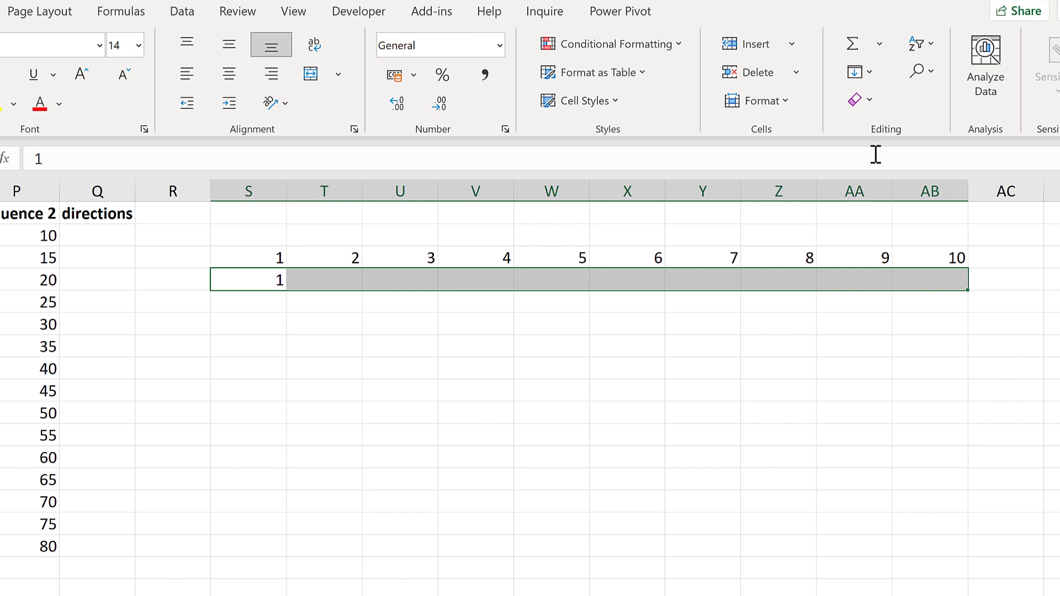
click(862, 77)
click(905, 241)
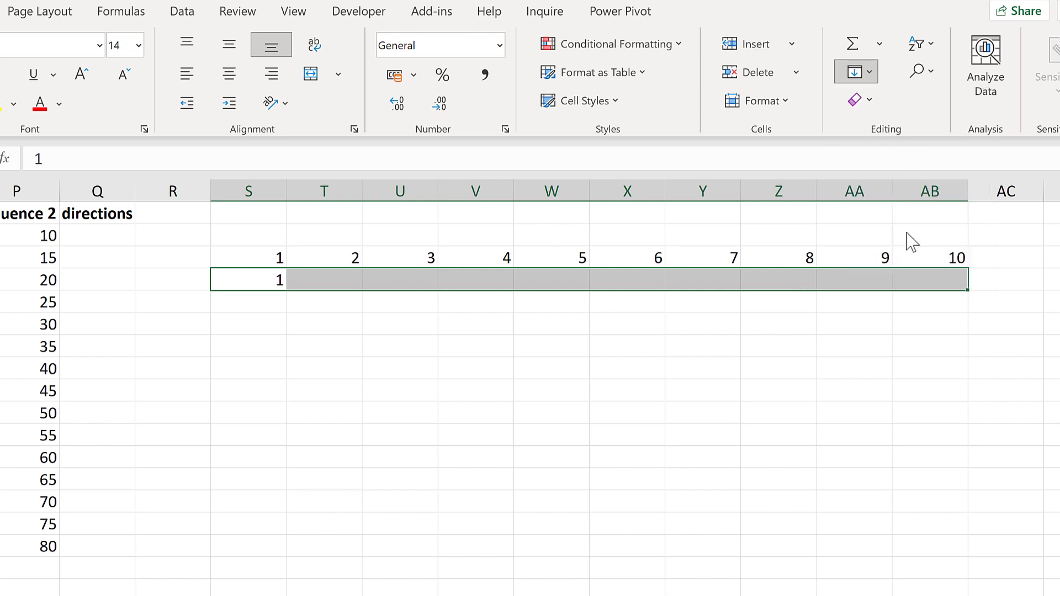
drag(787, 204, 488, 314)
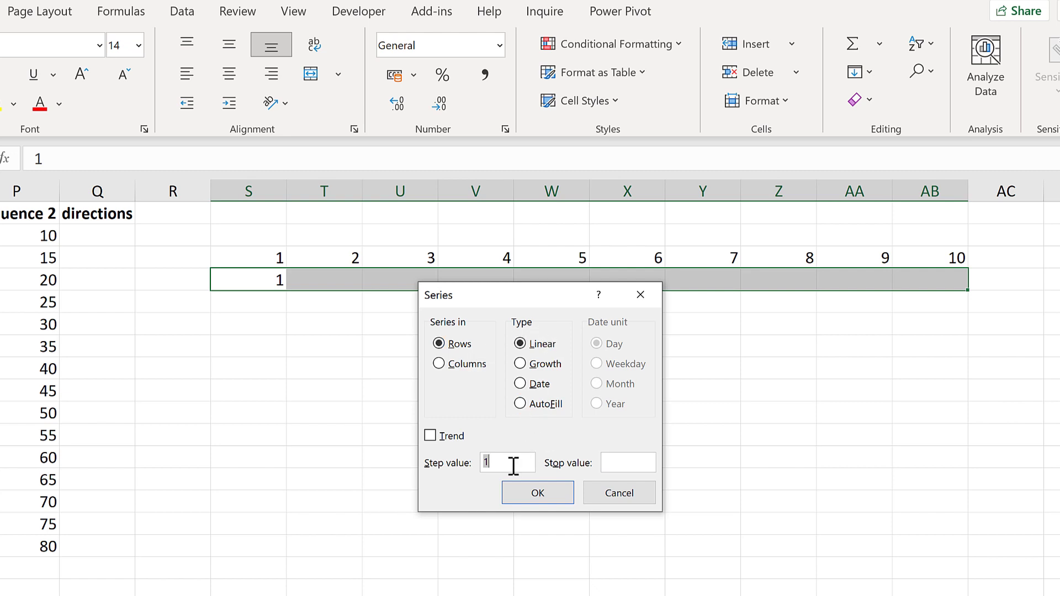
click(534, 493)
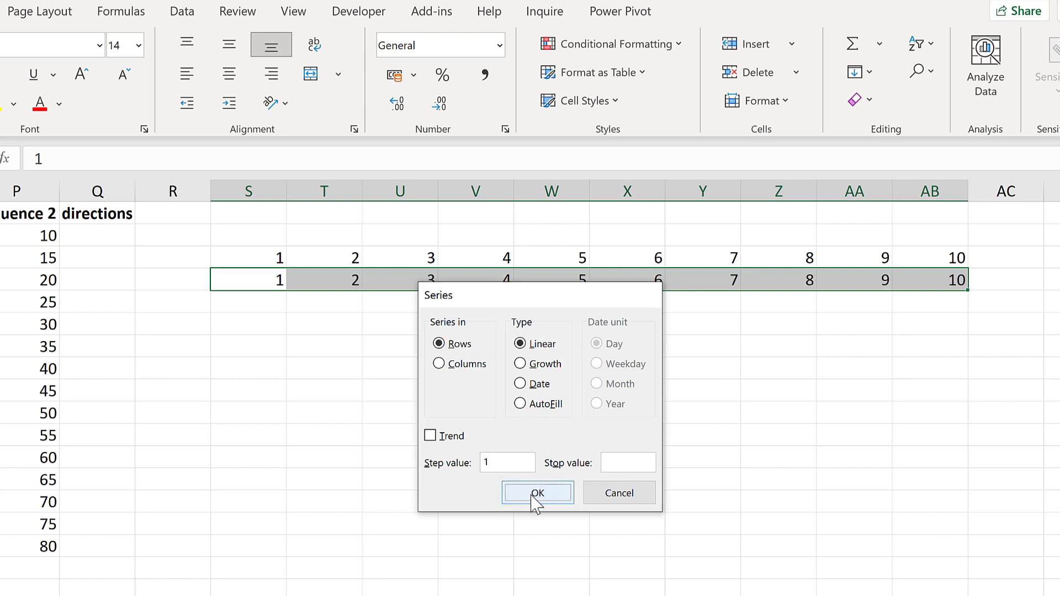
click(354, 384)
click(267, 288)
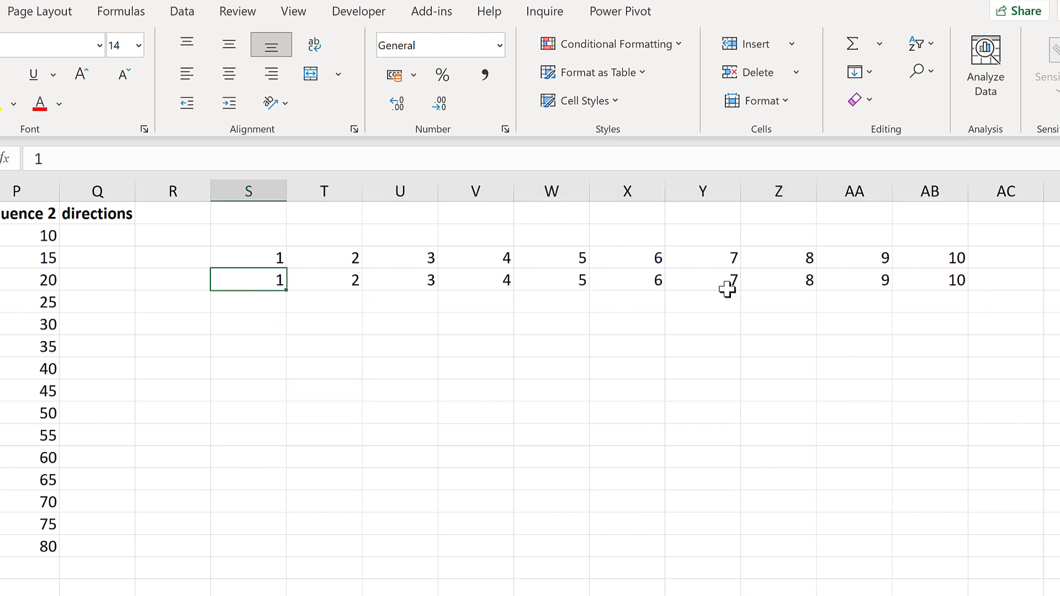
- Enter =COLUMN(A1) in S5, copy it across to AB5, and confirm AB5 holds =COLUMN(J1)
click(260, 311)
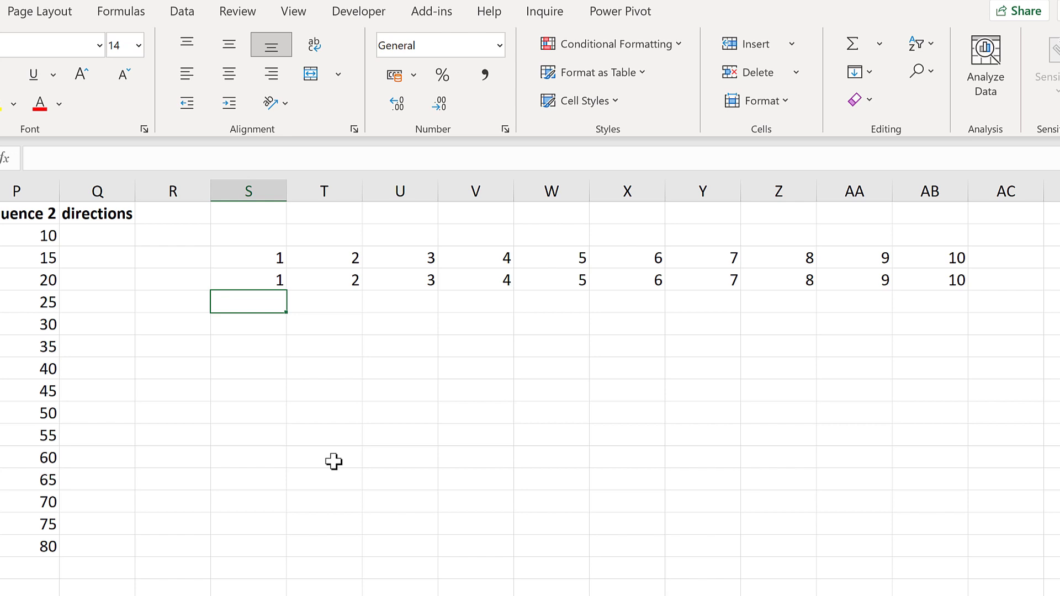
text(=column)
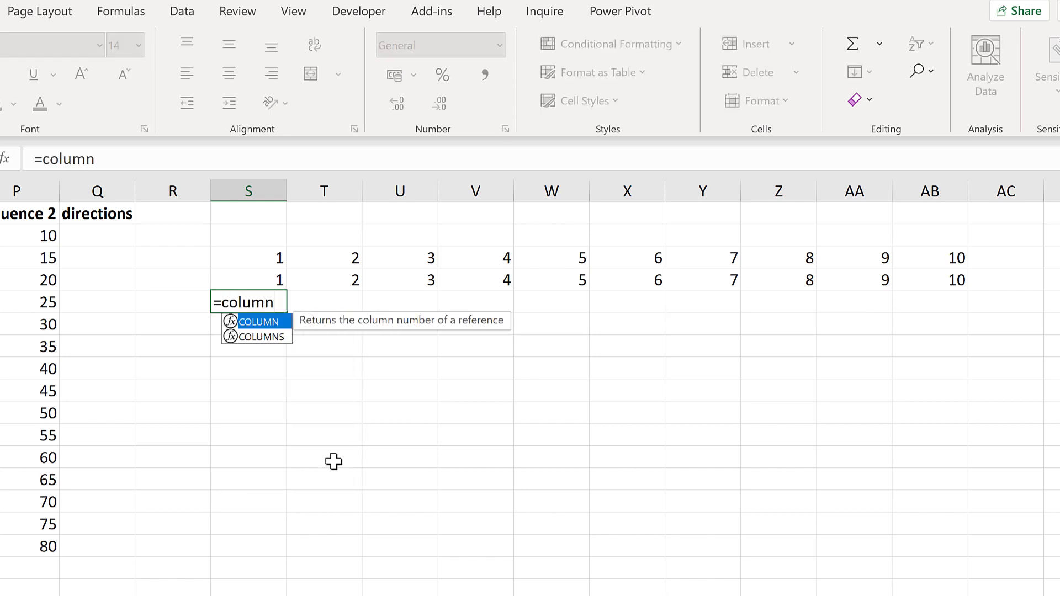
key(Tab)
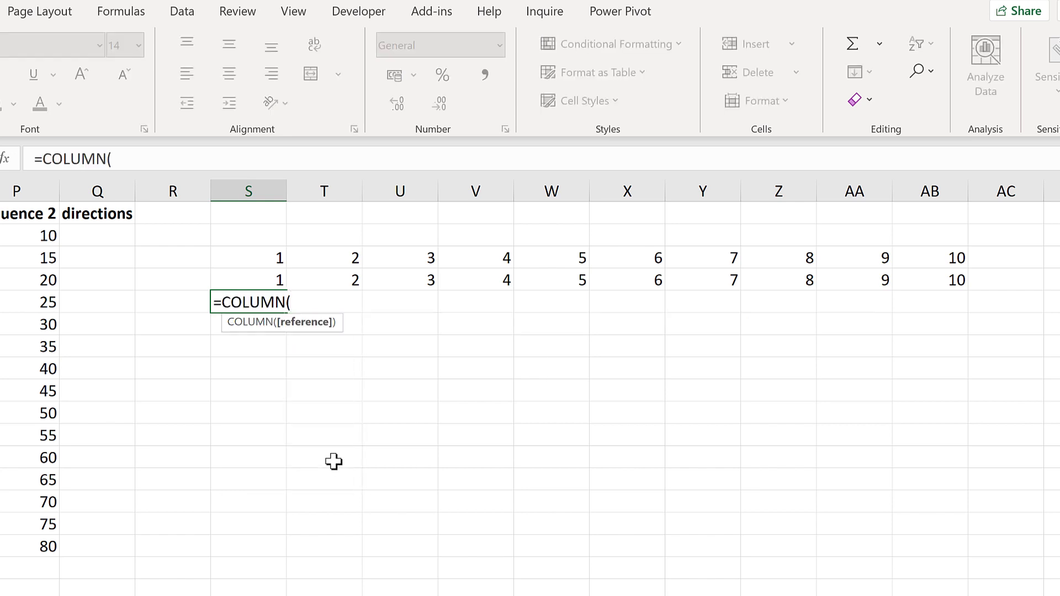
text(a1))
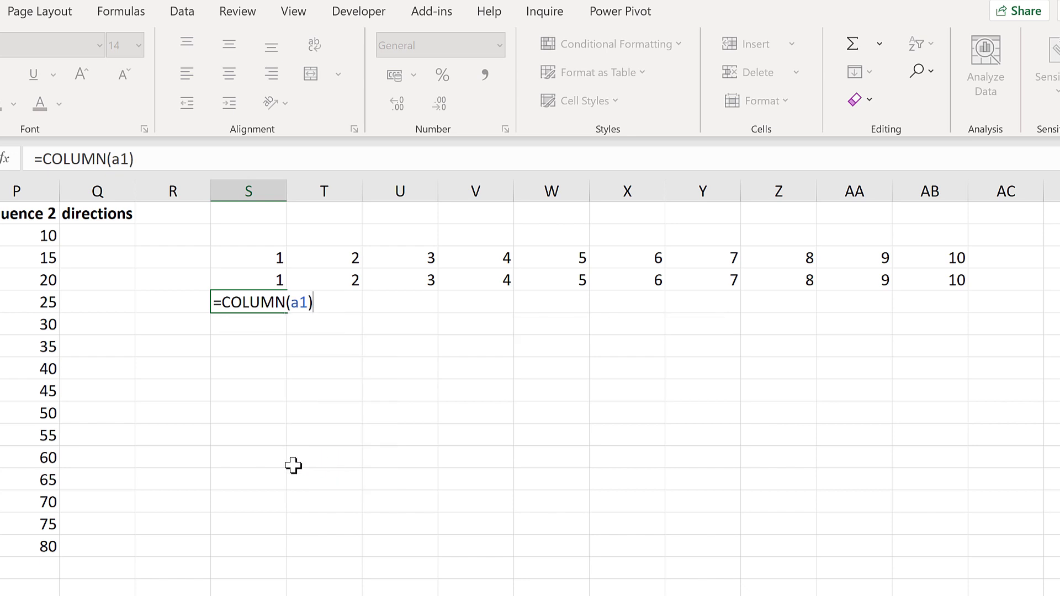
key(Return)
click(281, 309)
drag(315, 312, 938, 301)
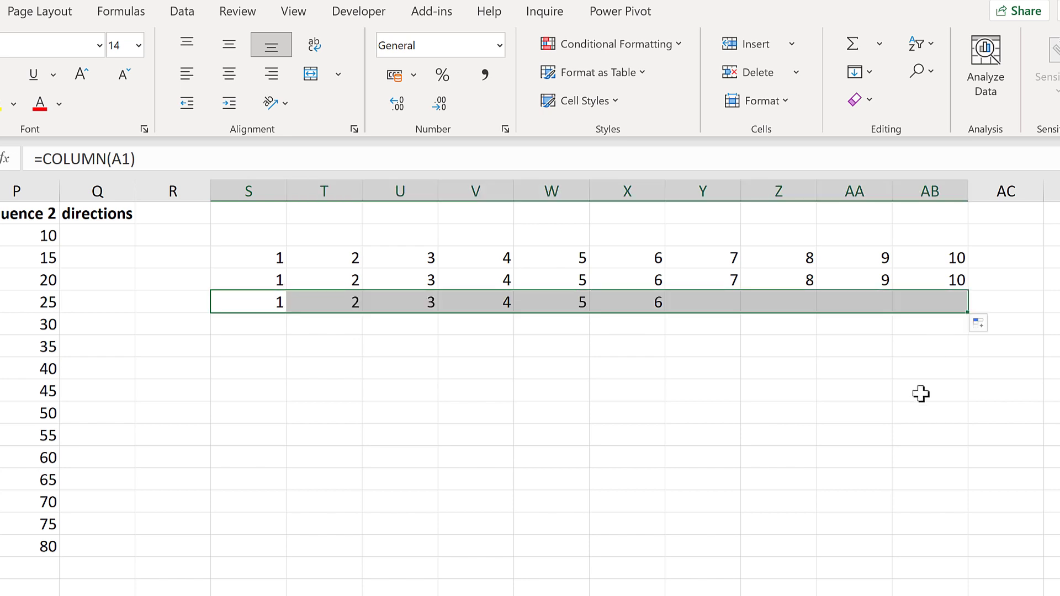
click(939, 299)
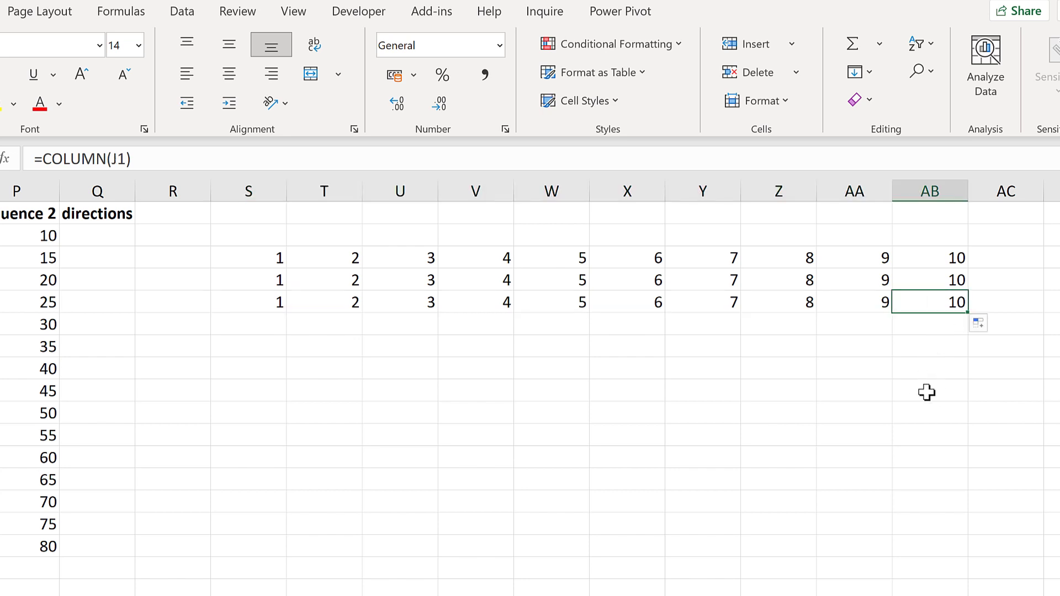
key(F2)
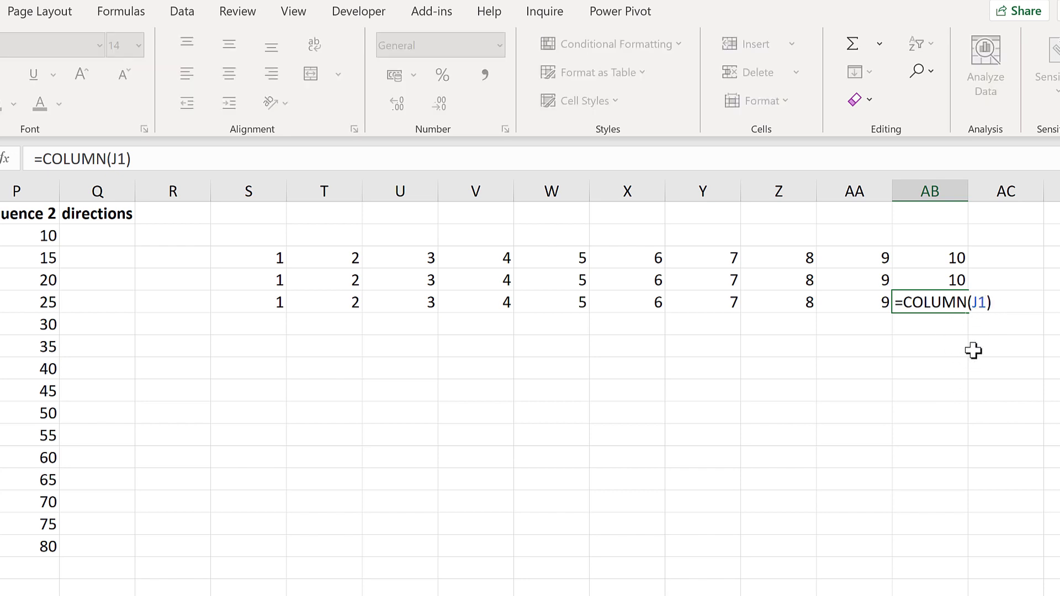
key(Return)
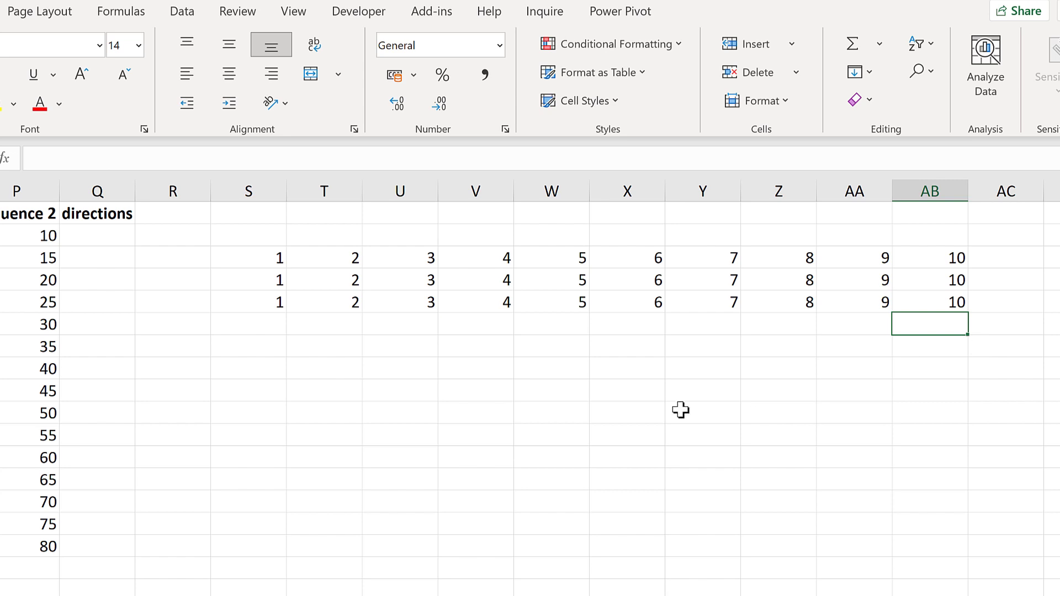
click(527, 459)
- Enter 5 in W12 and Ctrl-fill column W to count 1 at W8 through 10 at W17
text(5)
click(610, 376)
click(563, 379)
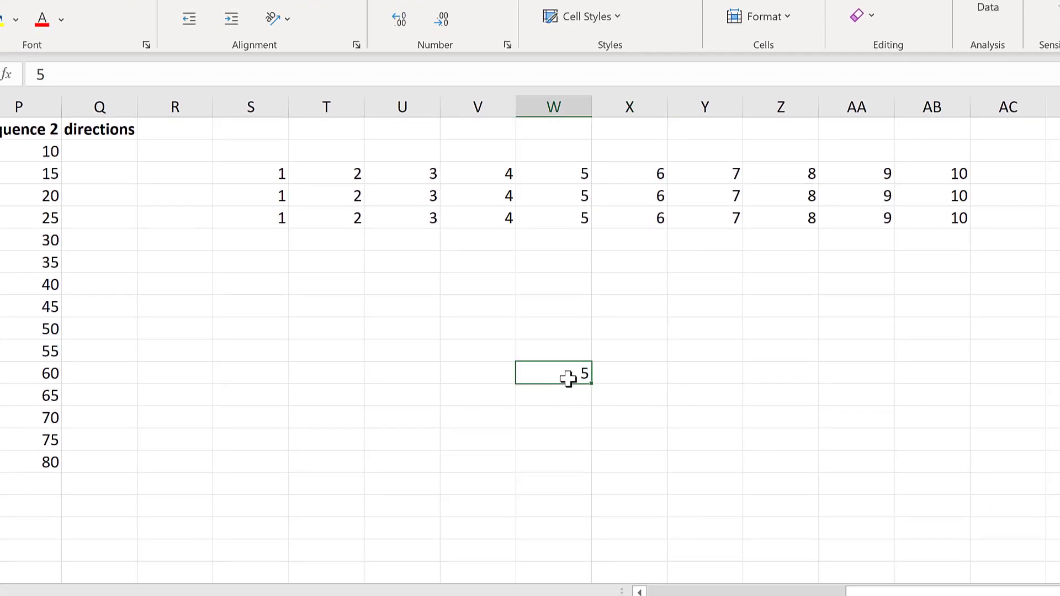
key(ctrl)
drag(593, 385, 590, 485)
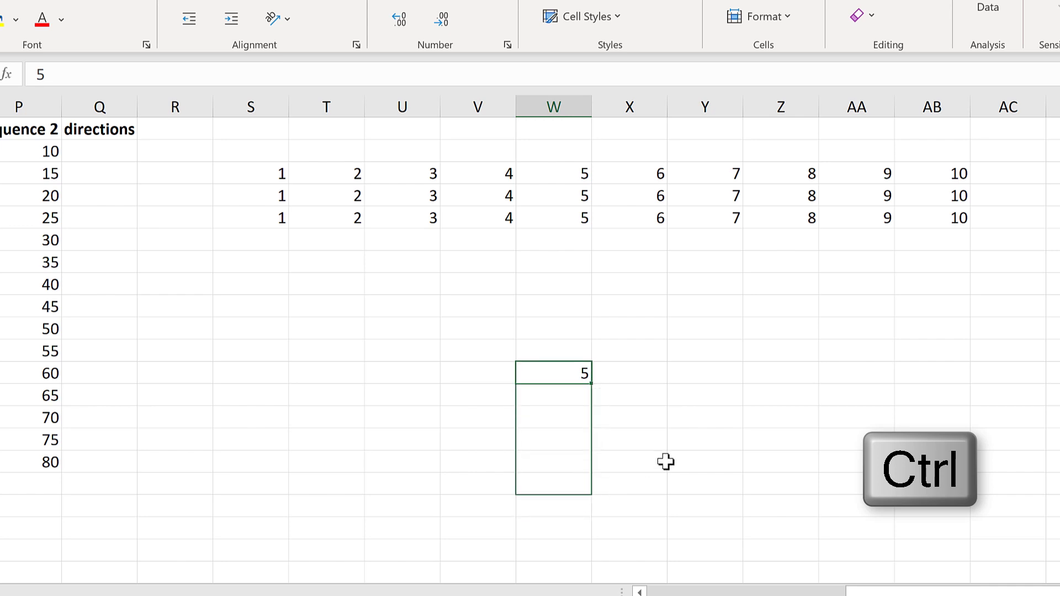
click(574, 369)
drag(595, 385, 599, 280)
- Ctrl-fill row 12 from W12 to count 1 at S12 through 10 at AB12
click(587, 371)
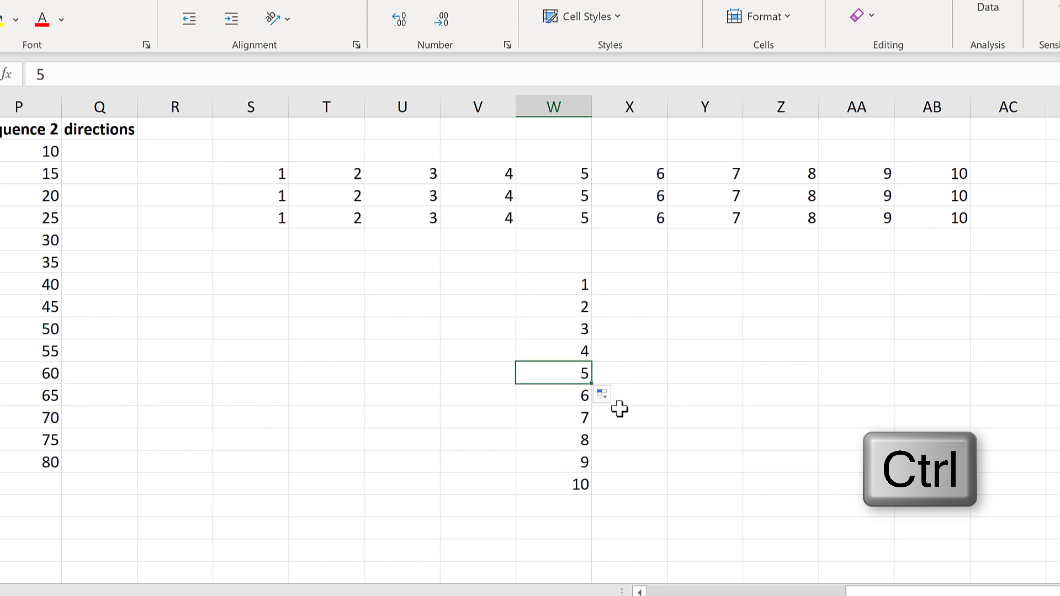
drag(591, 382, 940, 380)
click(561, 372)
drag(595, 383, 277, 390)
click(411, 400)
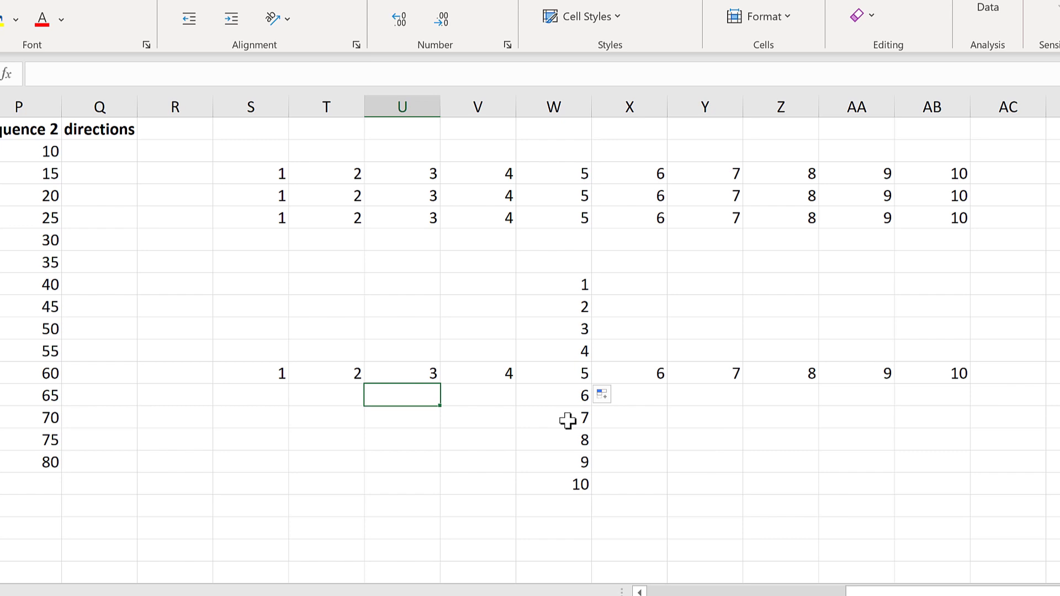
- Enter 10 in R8 and 9 in R9, then extend the countdown to 1 at R17
click(197, 284)
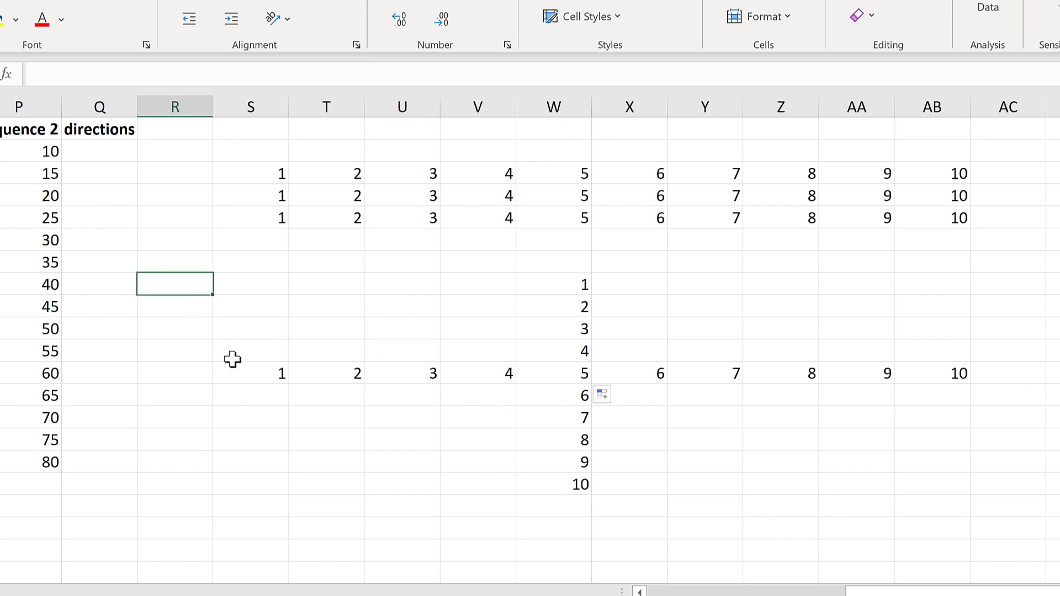
text(10)
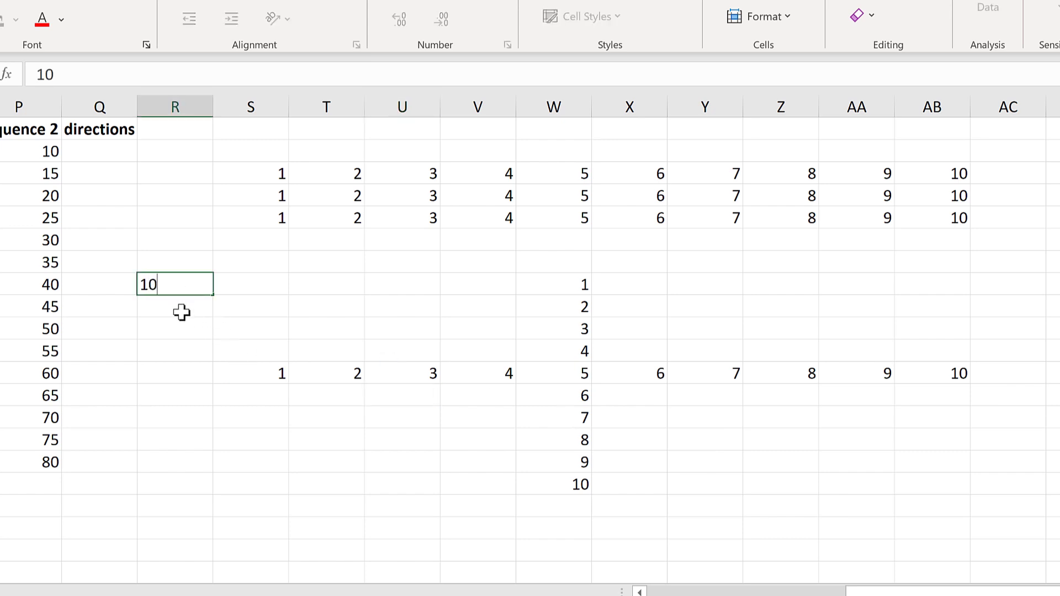
key(Return)
text(9)
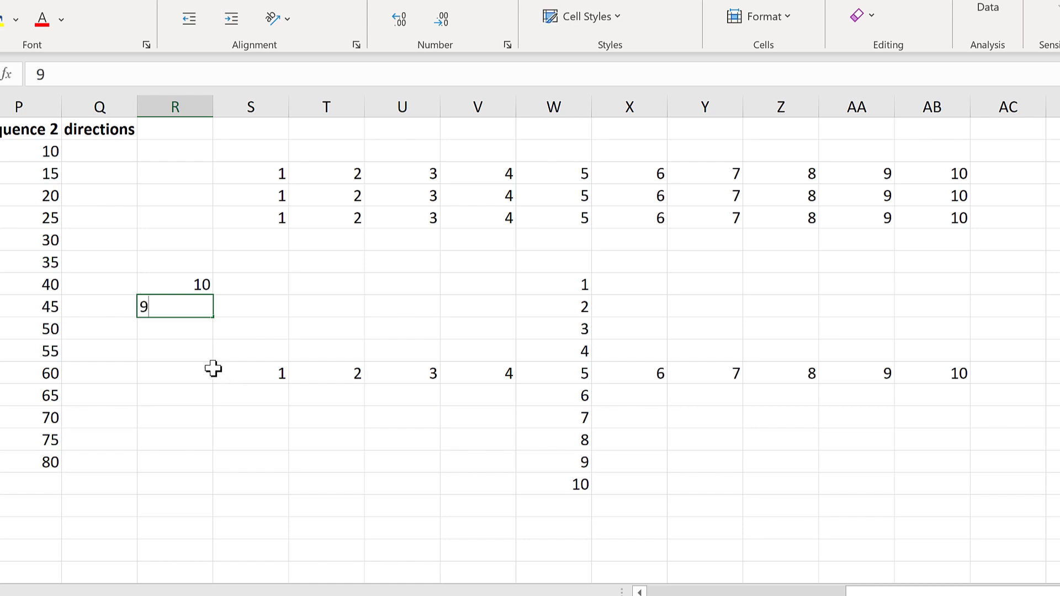
click(204, 356)
drag(188, 283, 187, 300)
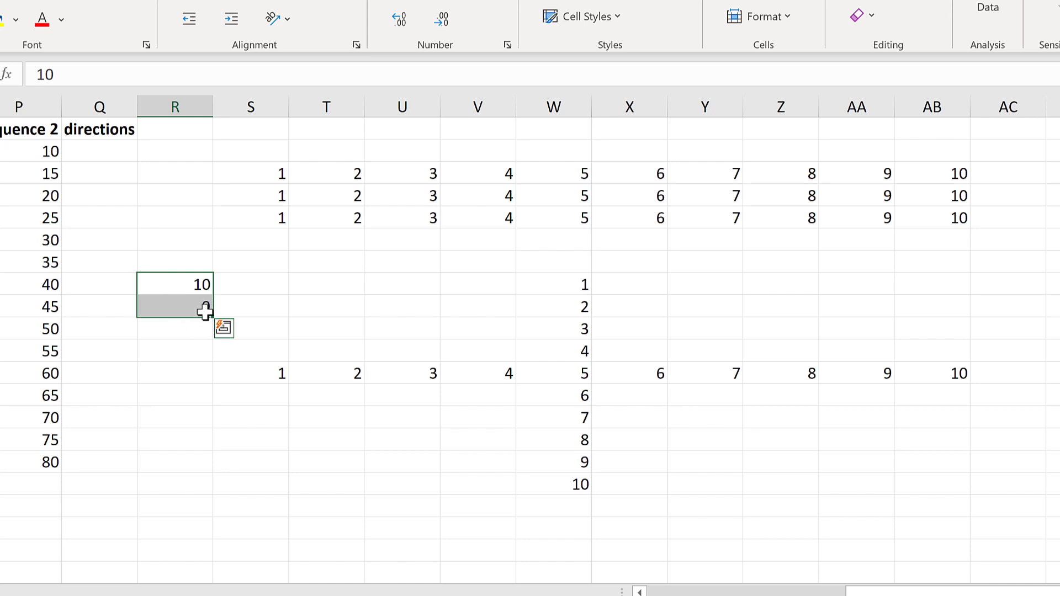
drag(212, 318, 209, 487)
click(386, 283)
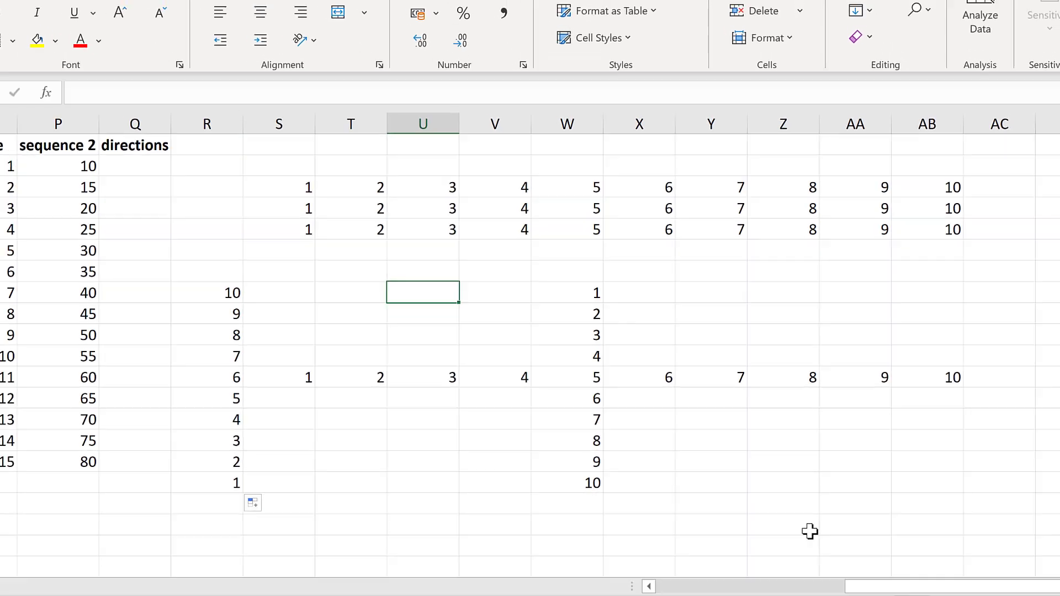
drag(866, 565, 687, 563)
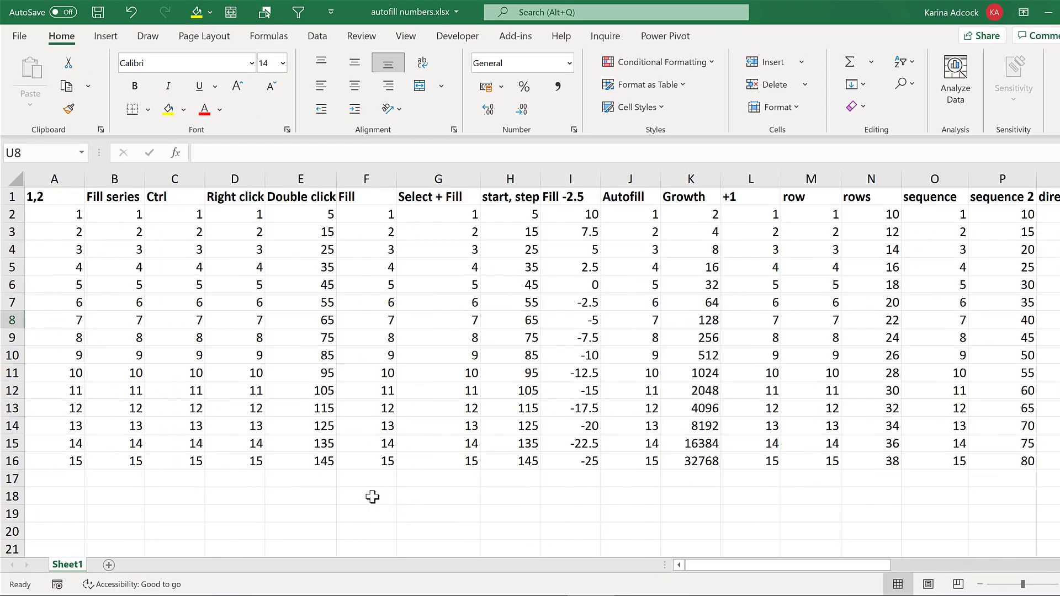
click(308, 496)
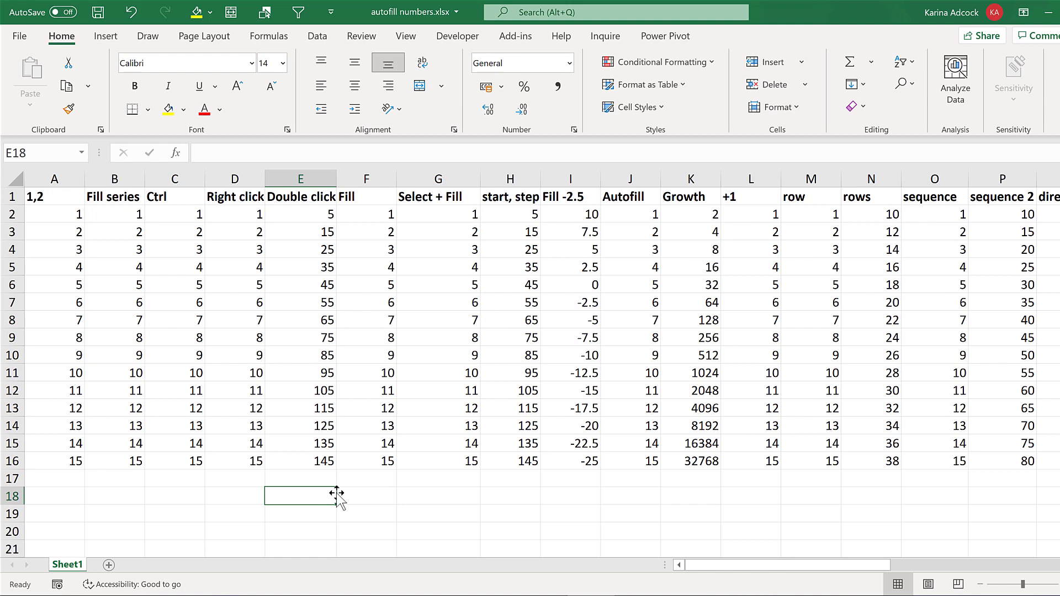